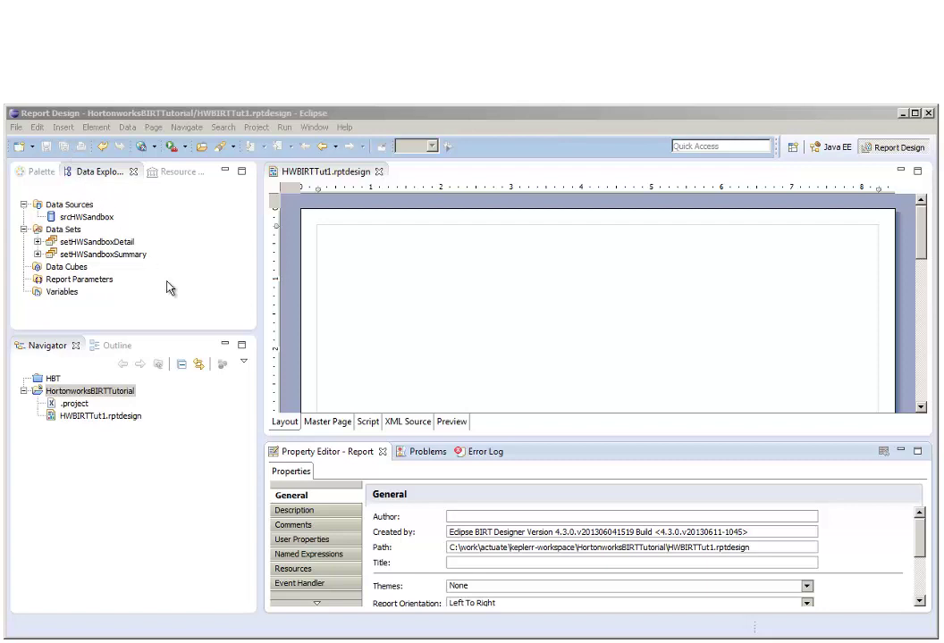
- Set the master page header and footer heights and left and right margins to 0
{"action": "left_click", "coordinate": [324, 424]}
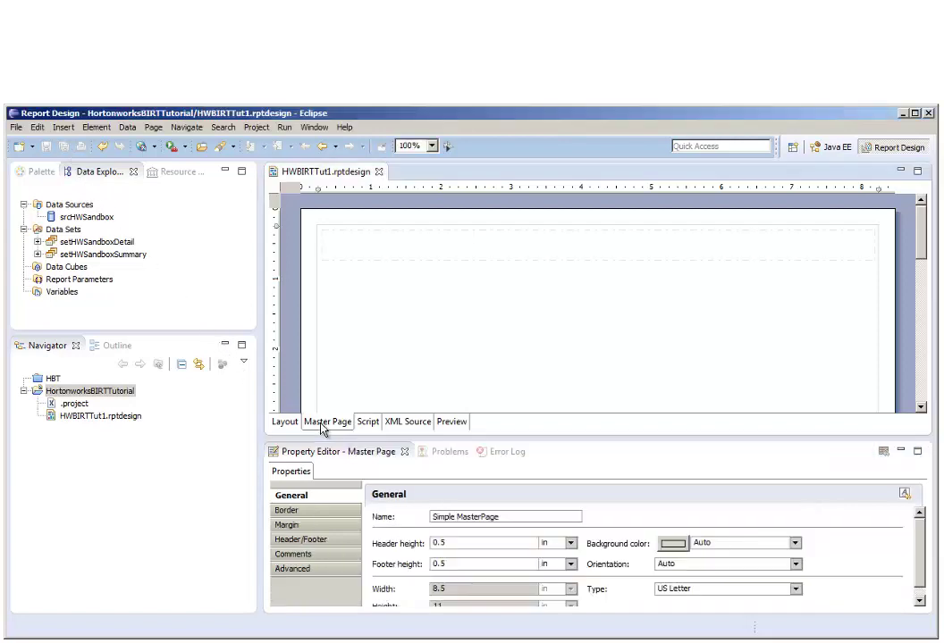
{"action": "left_click", "coordinate": [485, 544]}
{"action": "type", "text": "0"}
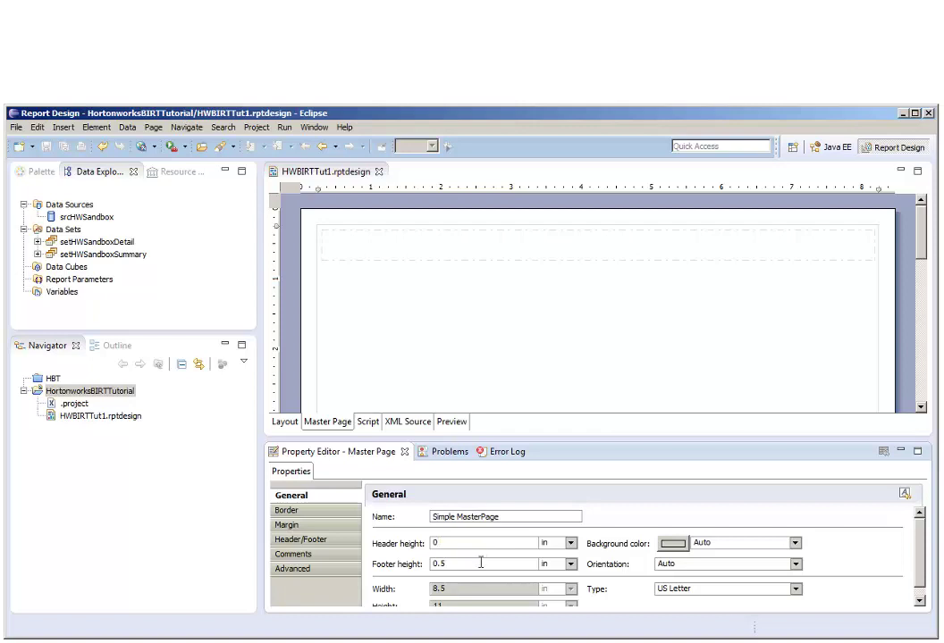
{"action": "left_click", "coordinate": [481, 562]}
{"action": "type", "text": "0"}
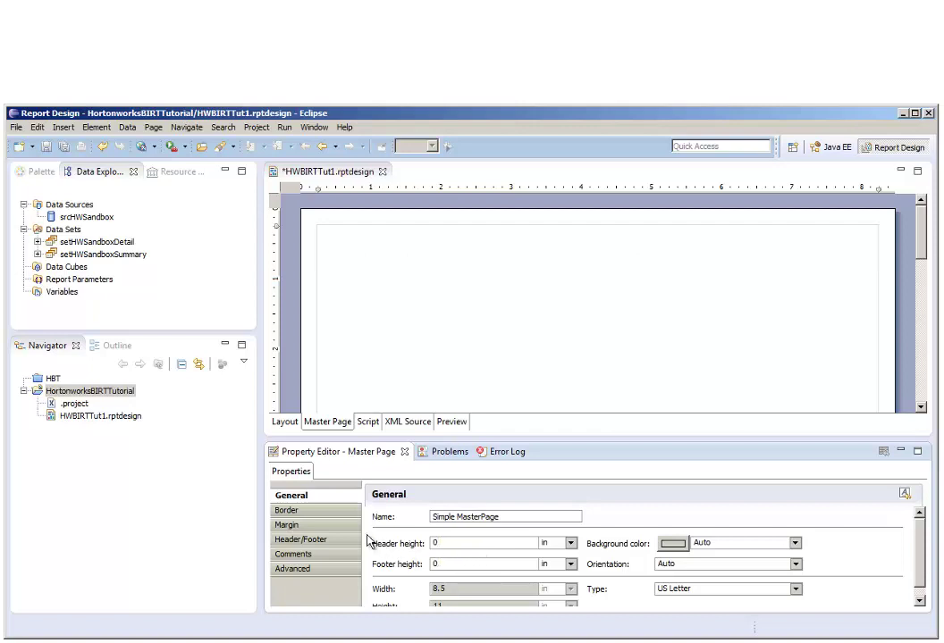
{"action": "left_click", "coordinate": [343, 526]}
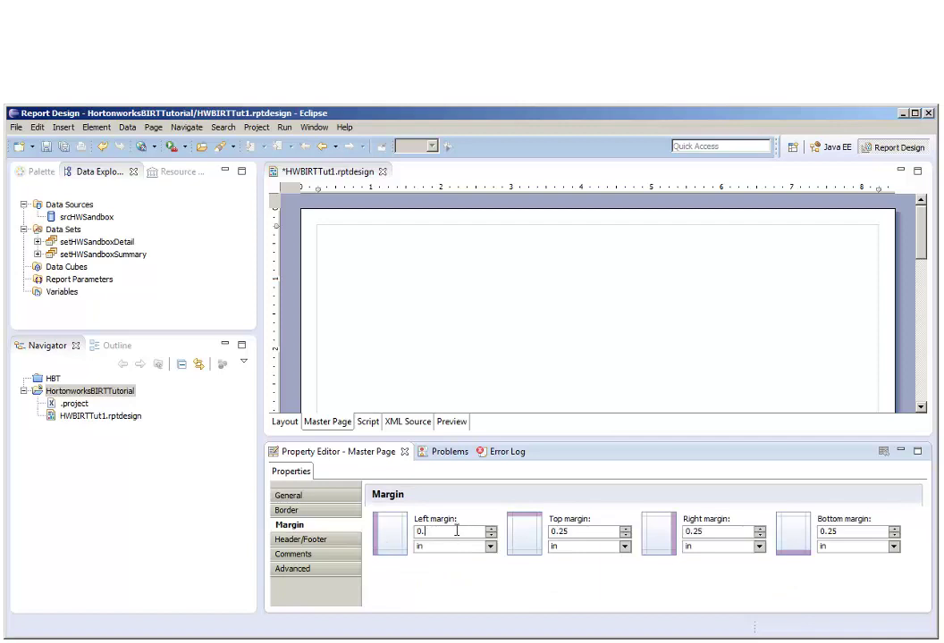
{"action": "left_click", "coordinate": [718, 533]}
{"action": "type", "text": "0"}
{"action": "left_click", "coordinate": [285, 422]}
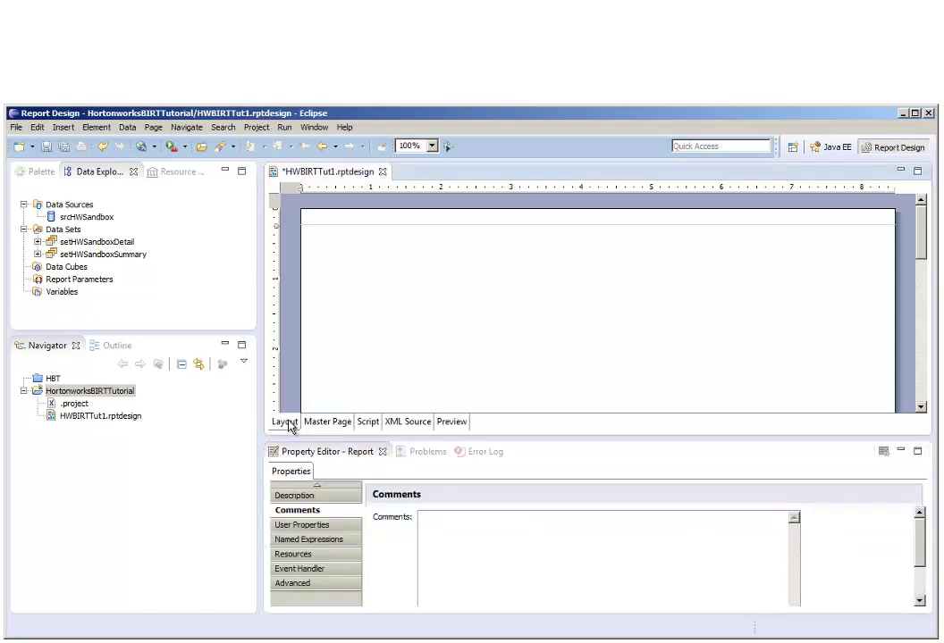
- Insert a grid of 2 columns and 2 rows into the report body
{"action": "left_click", "coordinate": [120, 347]}
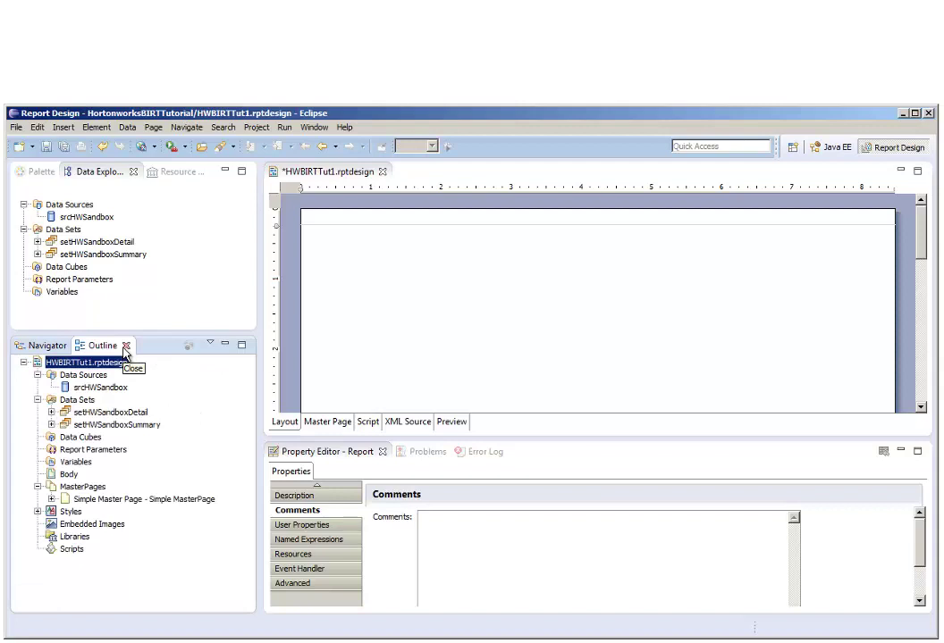
{"action": "right_click", "coordinate": [445, 302]}
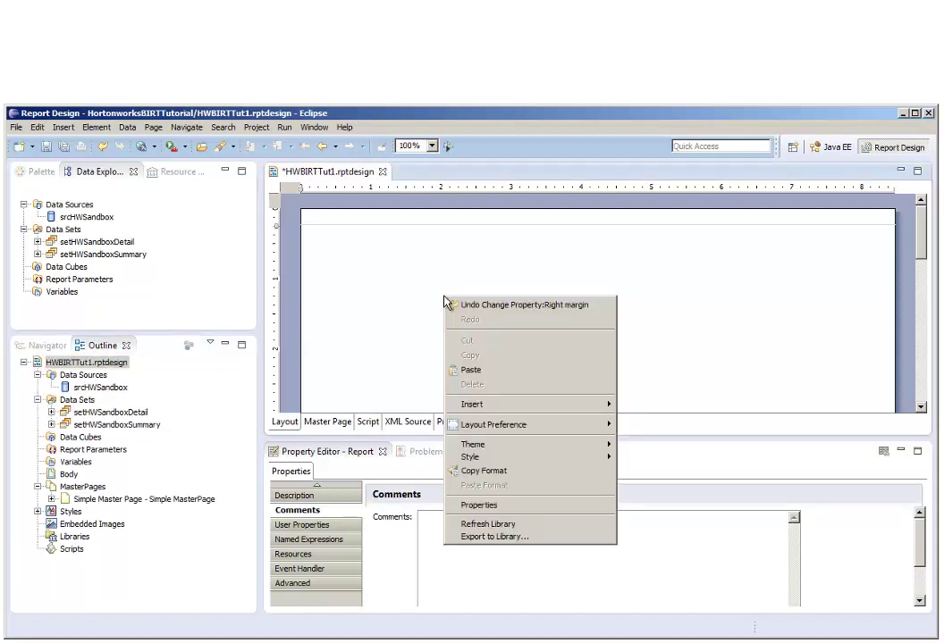
{"action": "mouse_move", "coordinate": [500, 404]}
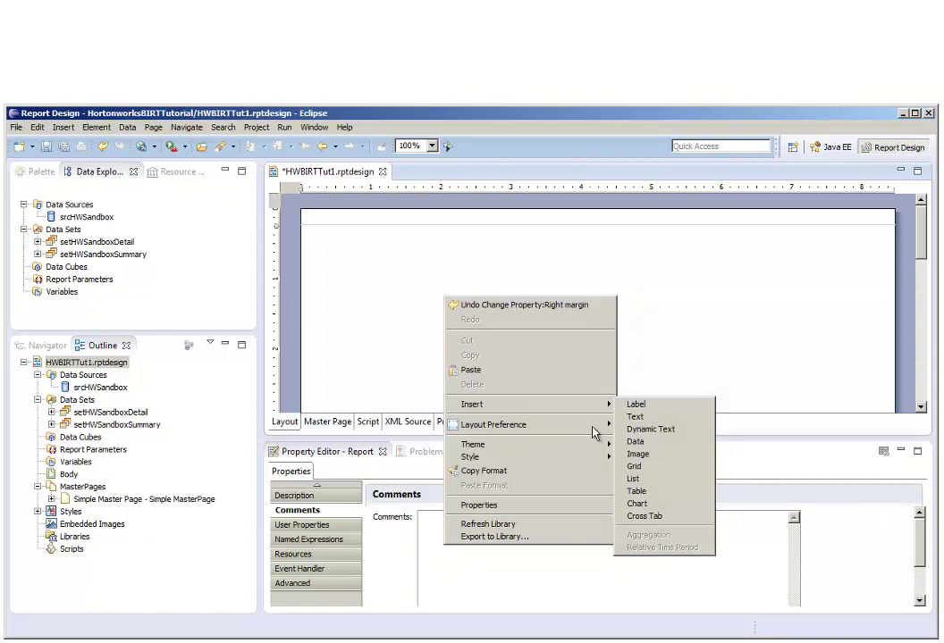
{"action": "left_click", "coordinate": [648, 469]}
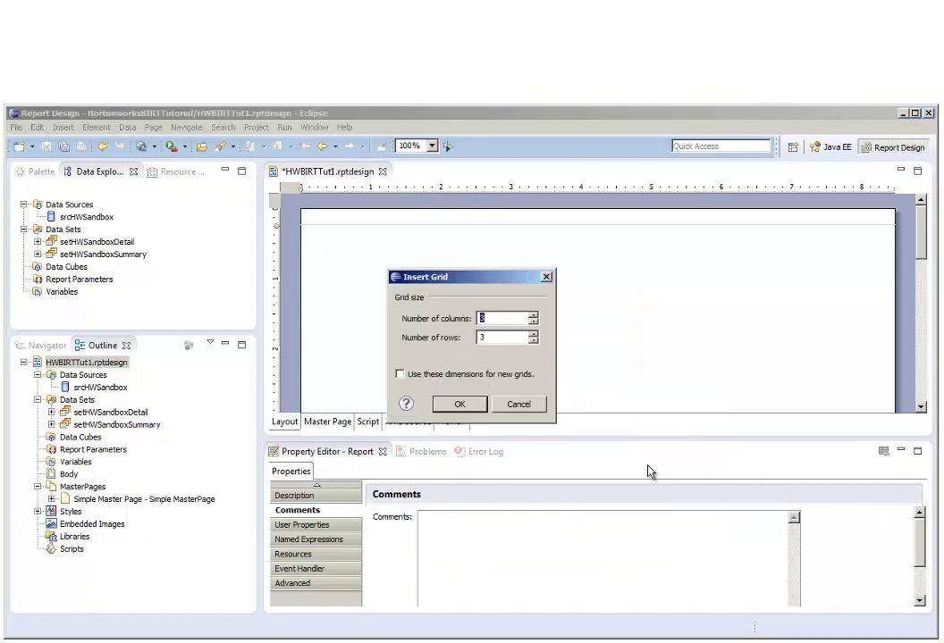
{"action": "left_click", "coordinate": [534, 340]}
{"action": "left_click", "coordinate": [460, 404]}
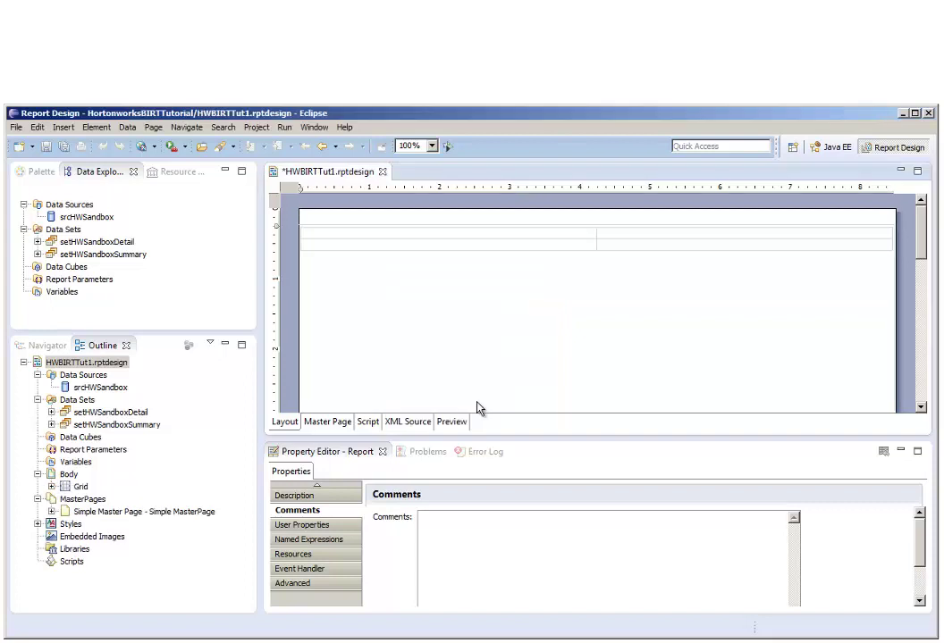
- Merge the two cells of the grid's second row into one cell
{"action": "left_click", "coordinate": [589, 245]}
{"action": "left_click", "coordinate": [565, 250]}
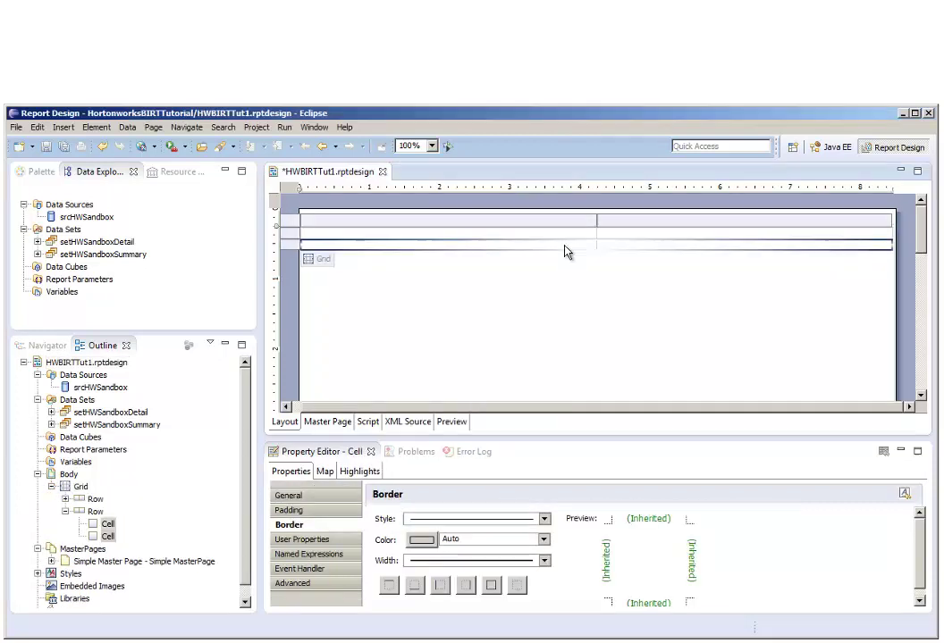
{"action": "right_click", "coordinate": [565, 250]}
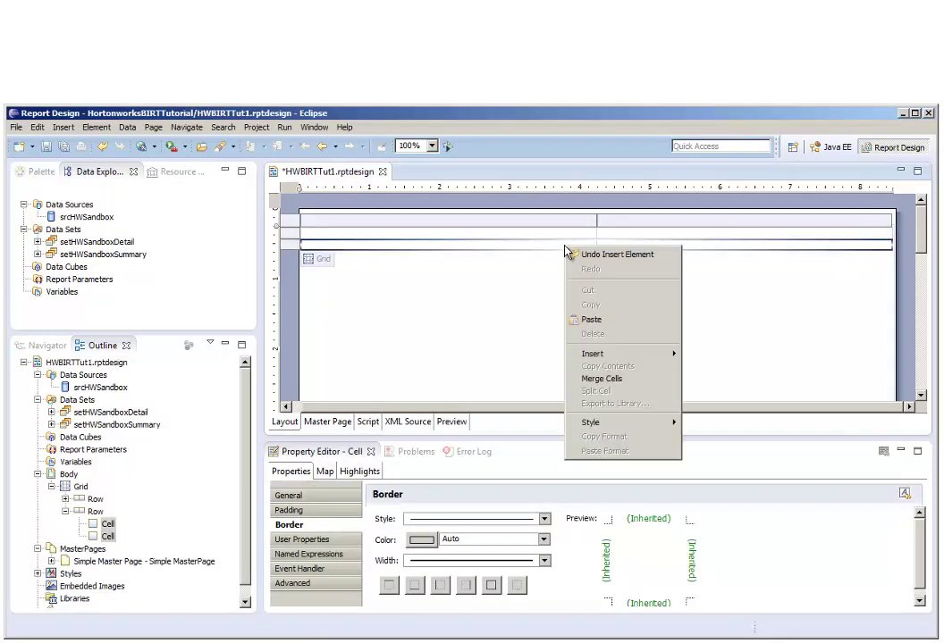
{"action": "left_click", "coordinate": [625, 379]}
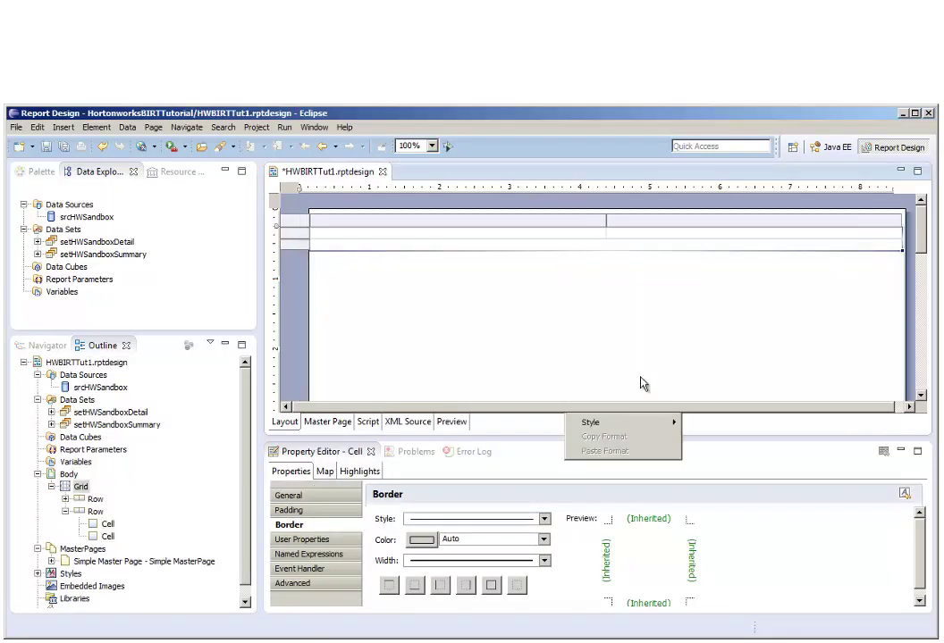
{"action": "left_click", "coordinate": [507, 233]}
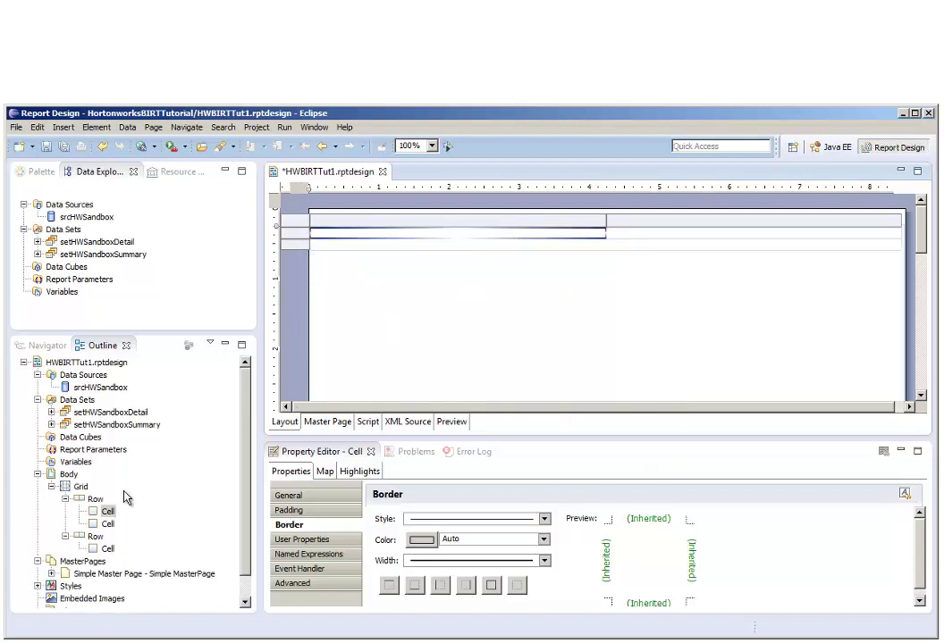
- Insert two Label elements into the grid's top-left cell
{"action": "right_click", "coordinate": [110, 515]}
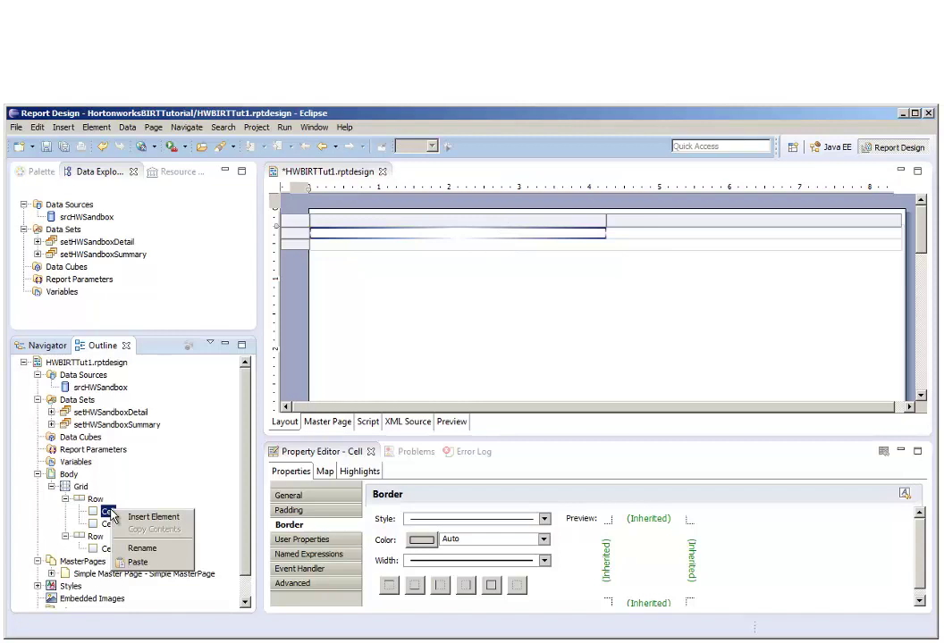
{"action": "left_click", "coordinate": [125, 520]}
{"action": "left_click", "coordinate": [413, 288]}
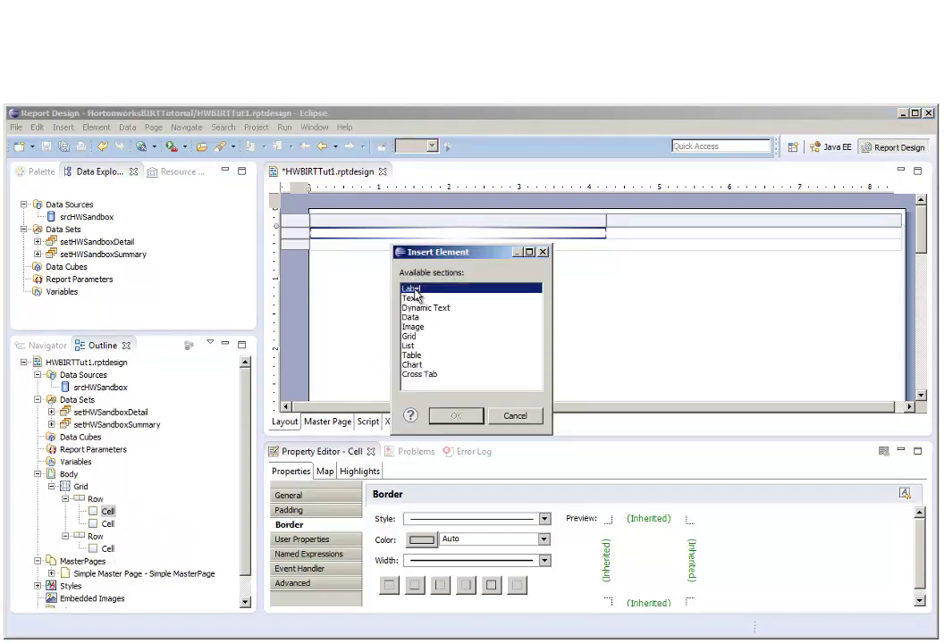
{"action": "left_click", "coordinate": [458, 416]}
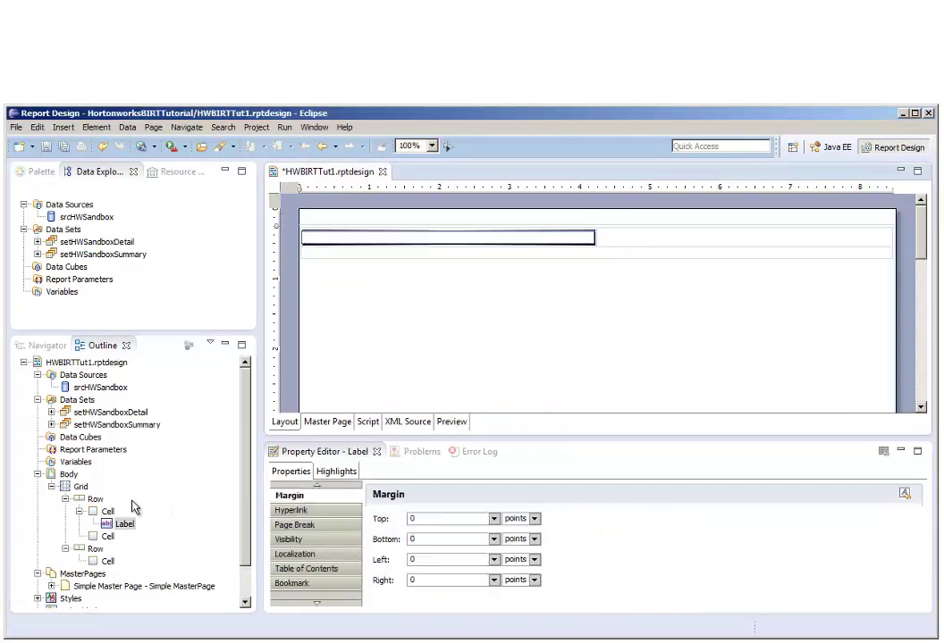
{"action": "left_click", "coordinate": [107, 512]}
{"action": "right_click", "coordinate": [111, 515]}
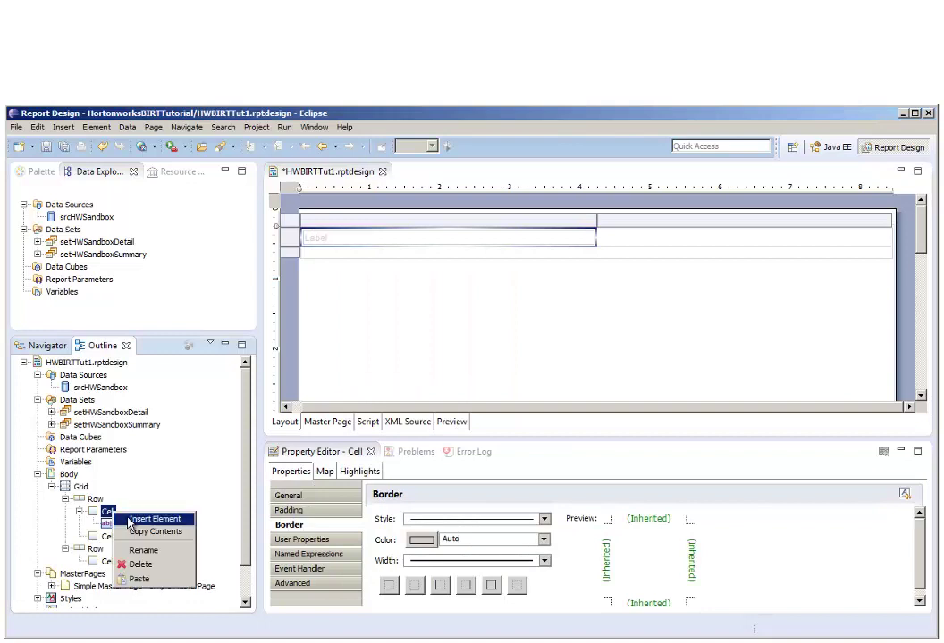
{"action": "left_click", "coordinate": [129, 522]}
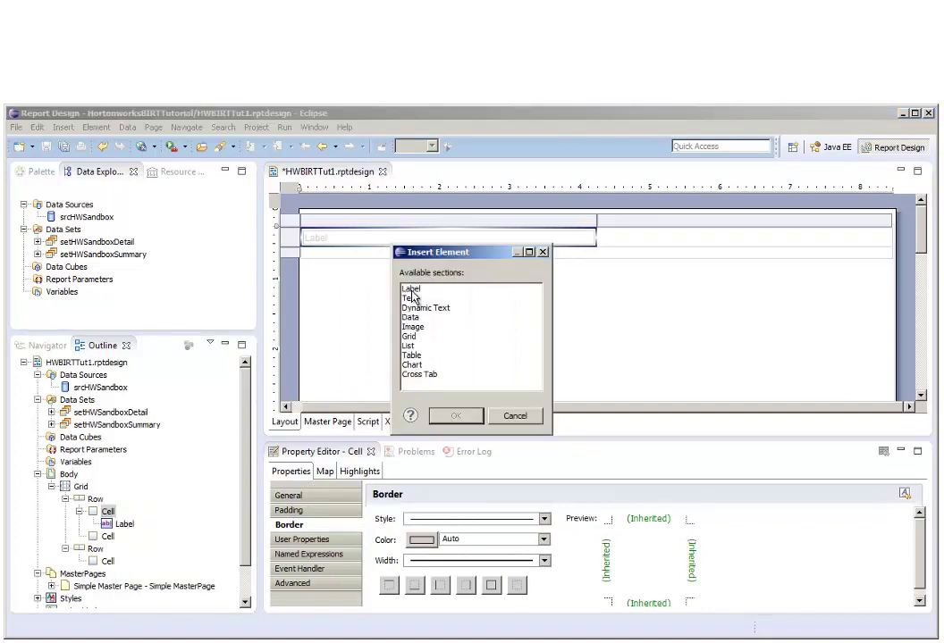
{"action": "left_click", "coordinate": [455, 416]}
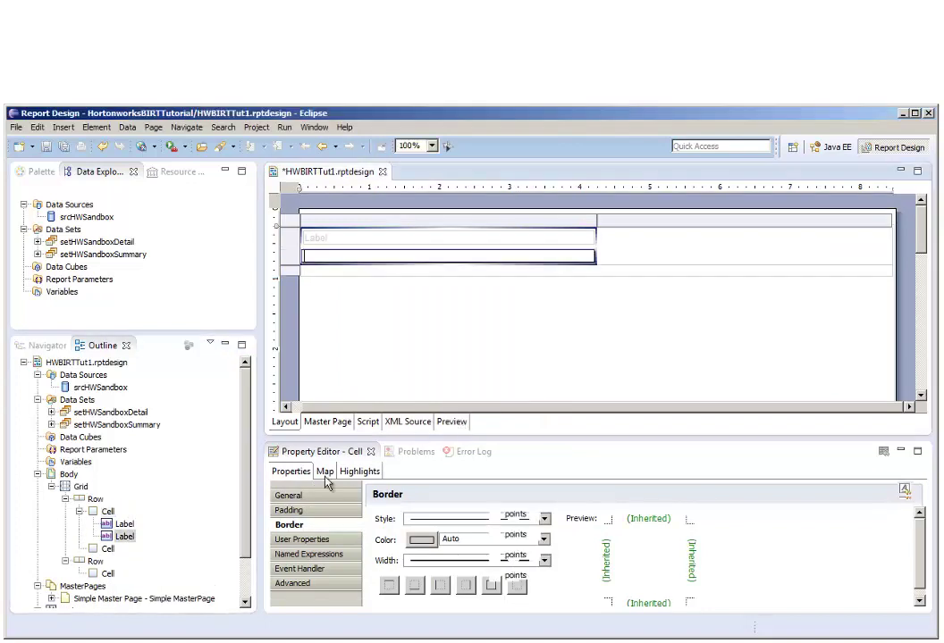
- Add a third label to the cell and choose Text as the next element
{"action": "right_click", "coordinate": [109, 513]}
{"action": "left_click", "coordinate": [130, 519]}
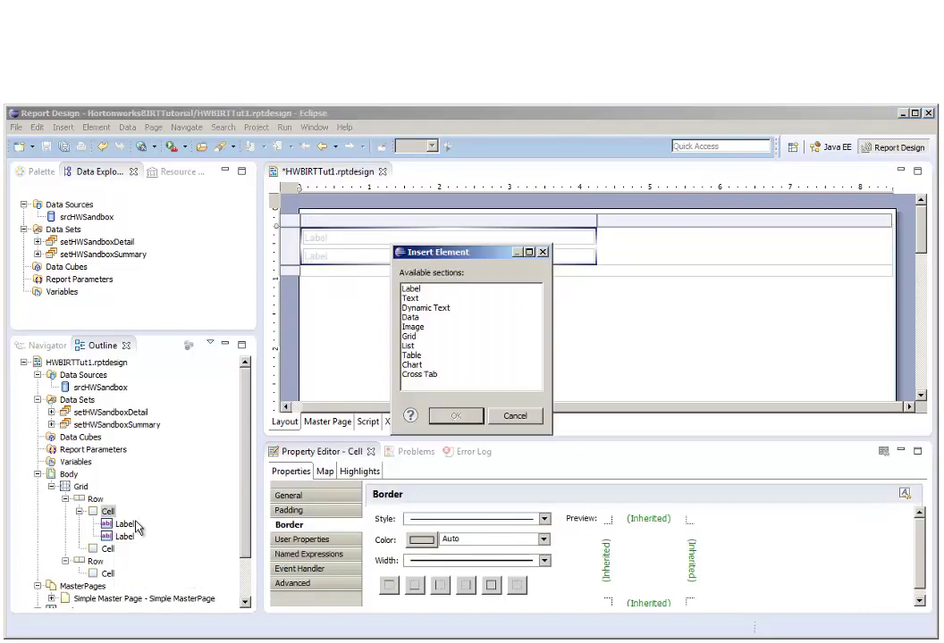
{"action": "left_click", "coordinate": [411, 289]}
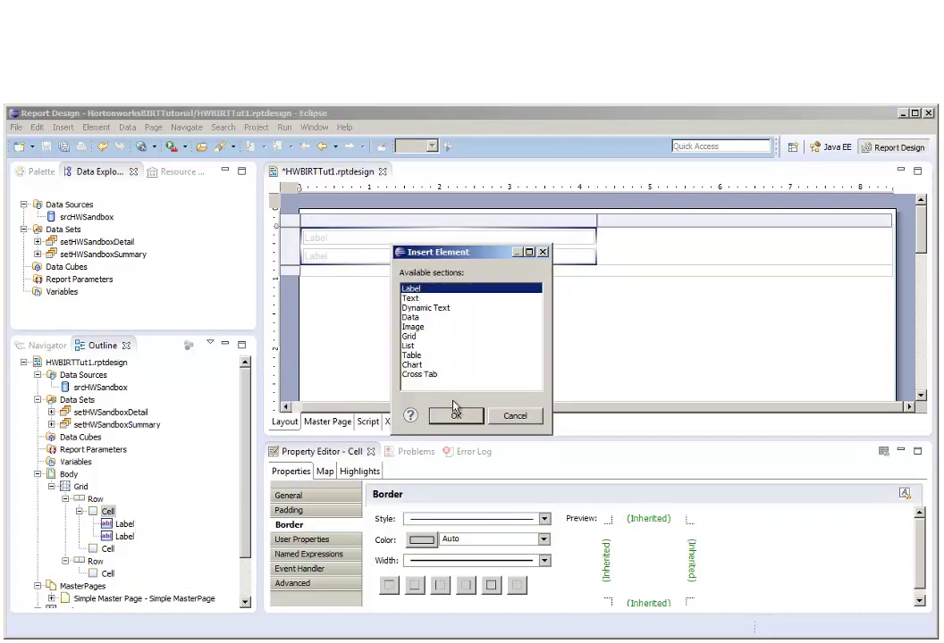
{"action": "left_click", "coordinate": [455, 417]}
{"action": "right_click", "coordinate": [109, 513]}
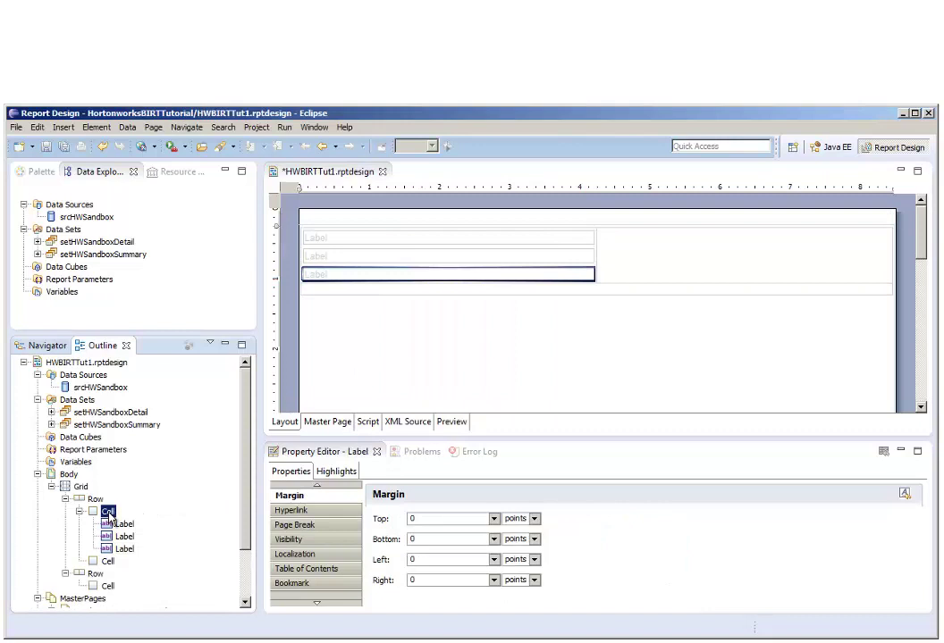
{"action": "left_click", "coordinate": [138, 520]}
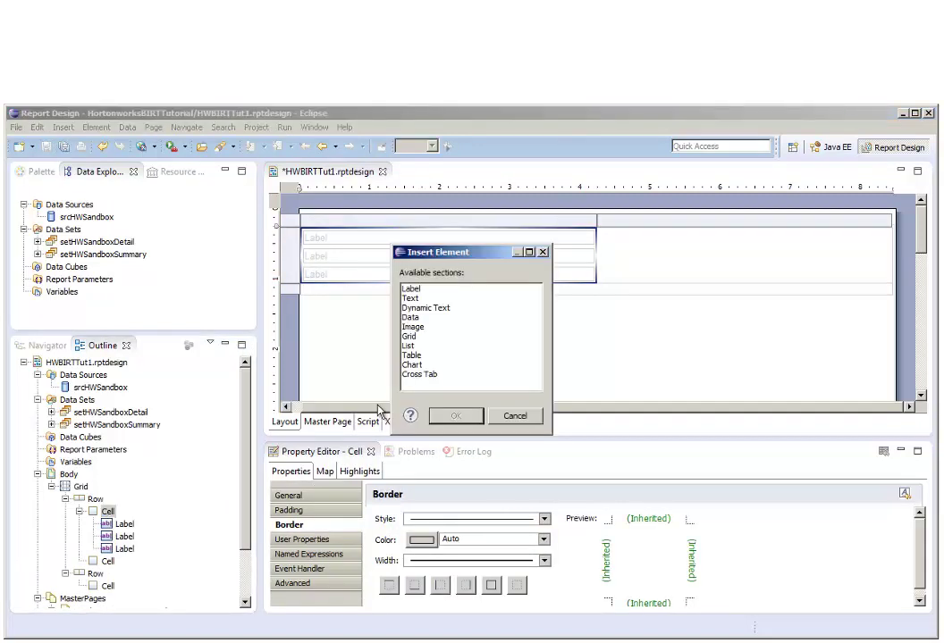
{"action": "left_click", "coordinate": [421, 300]}
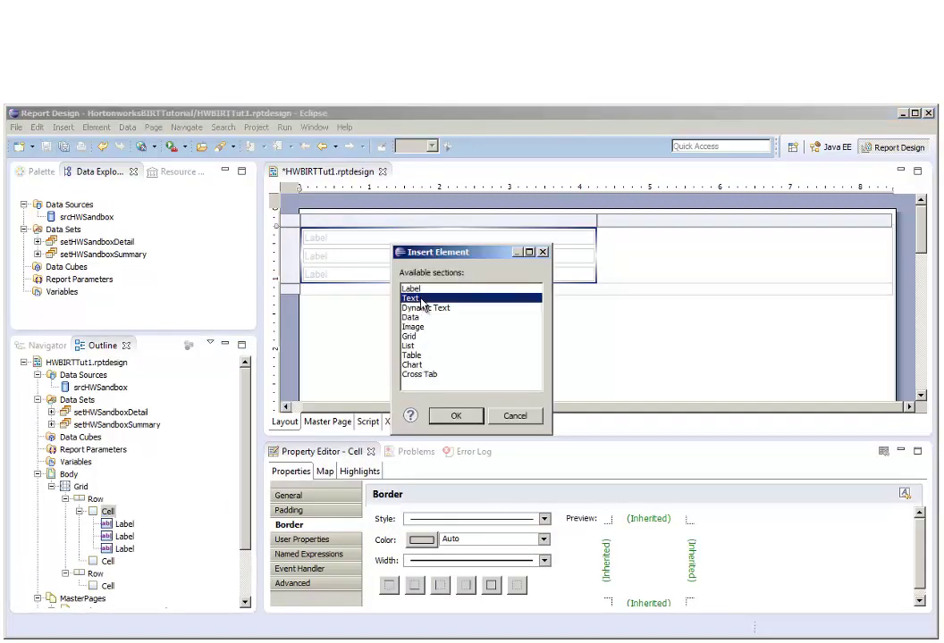
- Insert an HTML-type text item with the pasted salary narrative paragraphs
{"action": "left_click", "coordinate": [457, 417]}
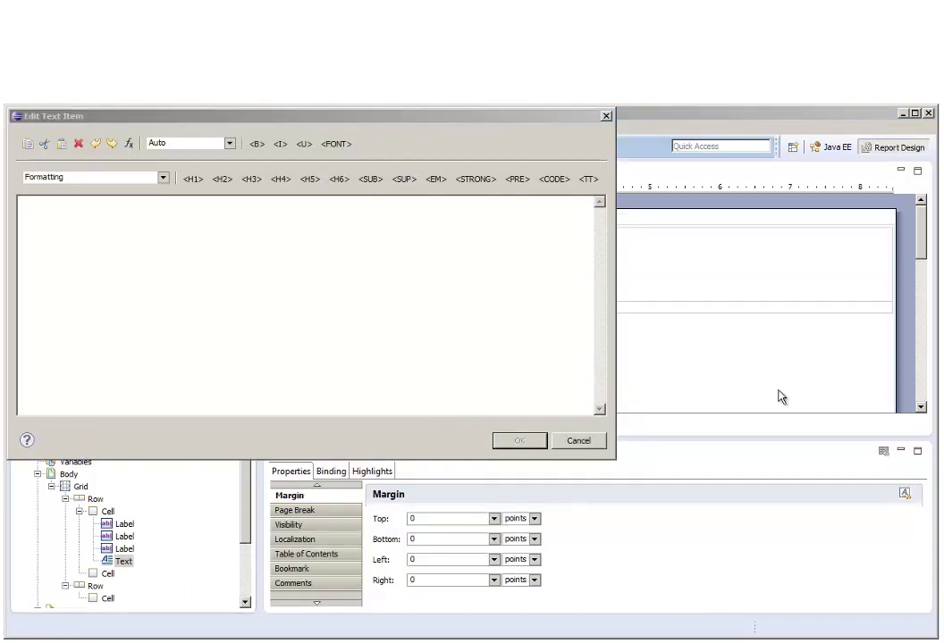
{"action": "left_click", "coordinate": [229, 144]}
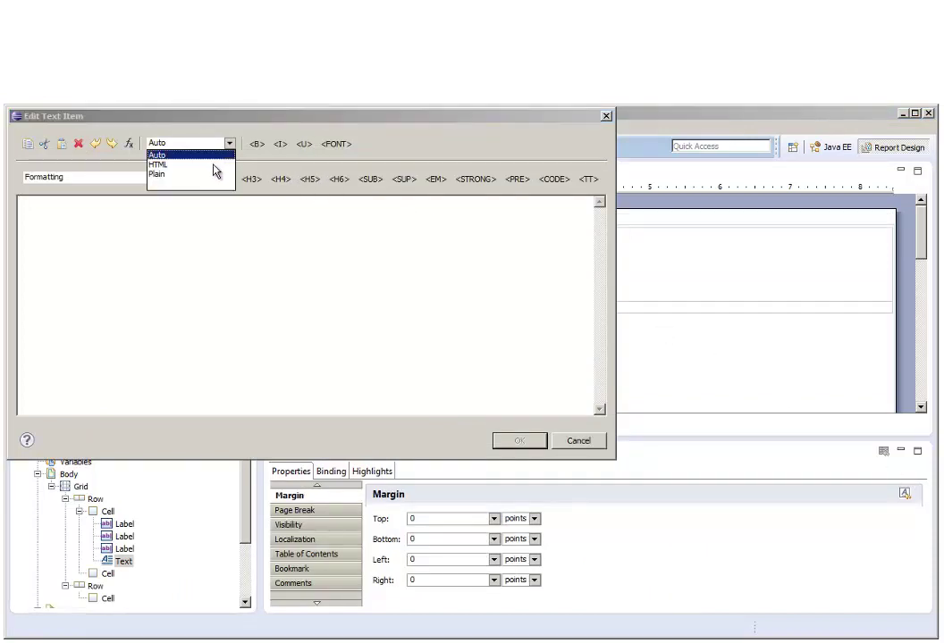
{"action": "left_click", "coordinate": [213, 166]}
{"action": "right_click", "coordinate": [197, 231]}
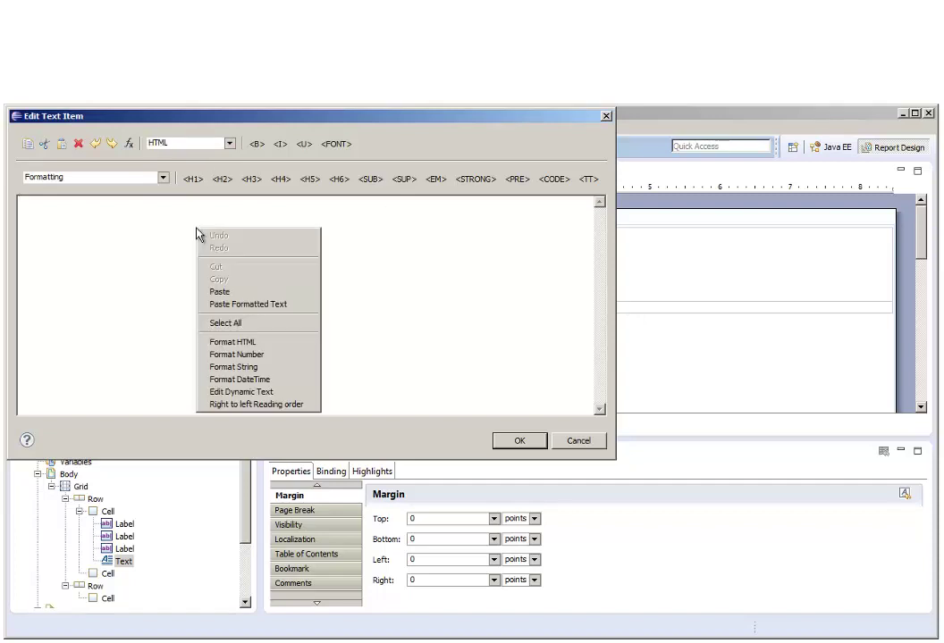
{"action": "left_click", "coordinate": [242, 293]}
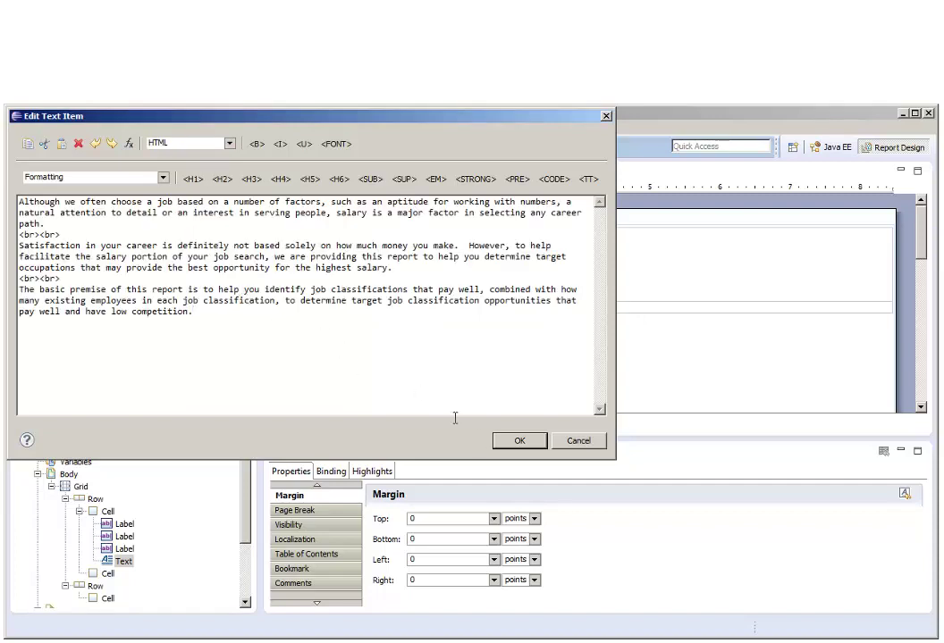
{"action": "left_click", "coordinate": [519, 443]}
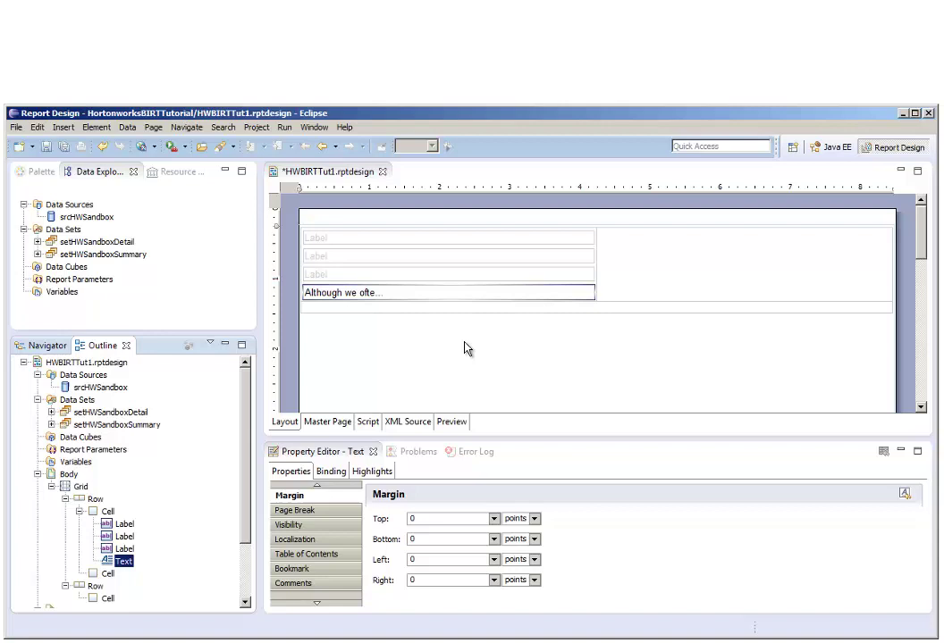
- Enter 'FIND THE BEST' and 'OPPORTUNITY' as the second and third label texts
{"action": "left_click", "coordinate": [458, 238]}
{"action": "type", "text": "LOOKING TO MAKE MORE MONEY ?"}
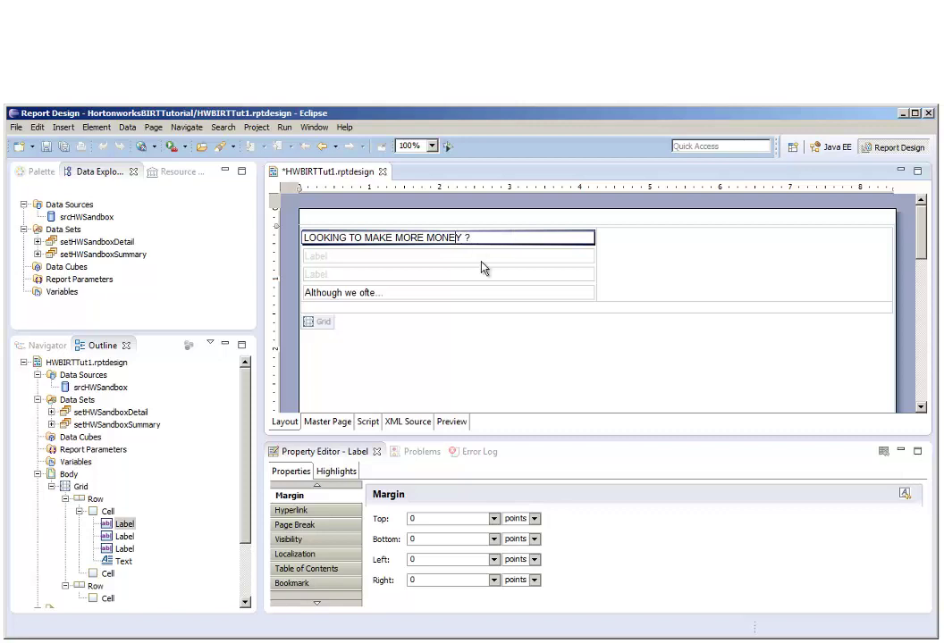
{"action": "double_click", "coordinate": [483, 256]}
{"action": "type", "text": "Fi"}
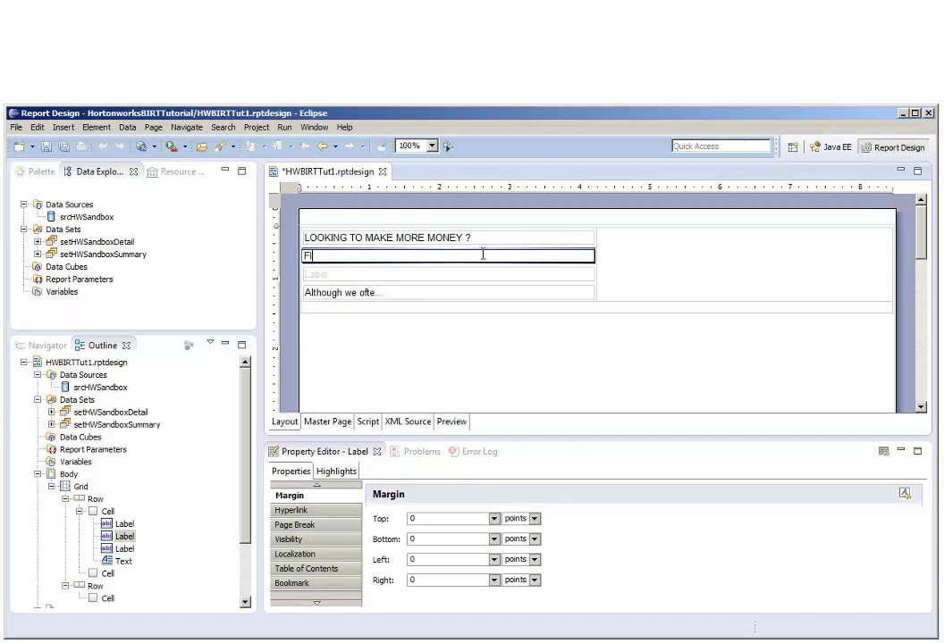
{"action": "type", "text": "HE B"}
{"action": "type", "text": "EST"}
{"action": "double_click", "coordinate": [480, 274]}
{"action": "type", "text": "OPPORTUNITY"}
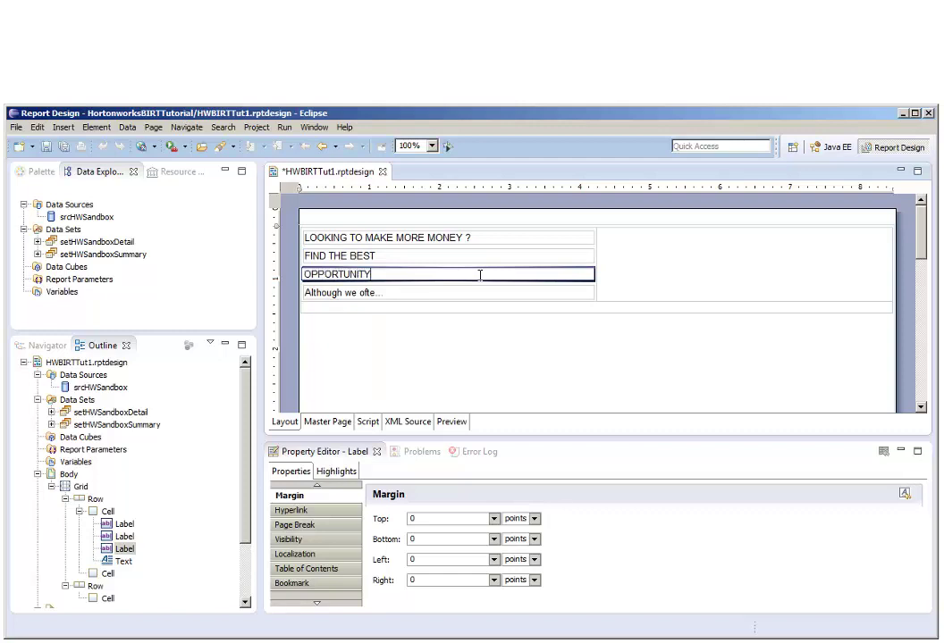
{"action": "left_click", "coordinate": [317, 487]}
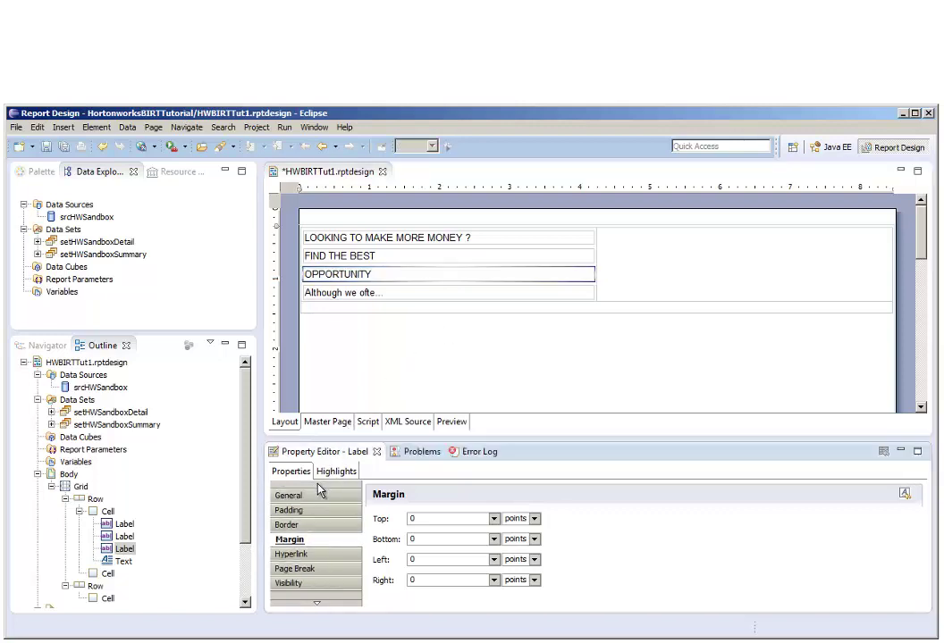
- Style 'LOOKING TO MAKE MORE MONEY ?' as bold olive Times New Roman at 16pt
{"action": "left_click", "coordinate": [393, 246]}
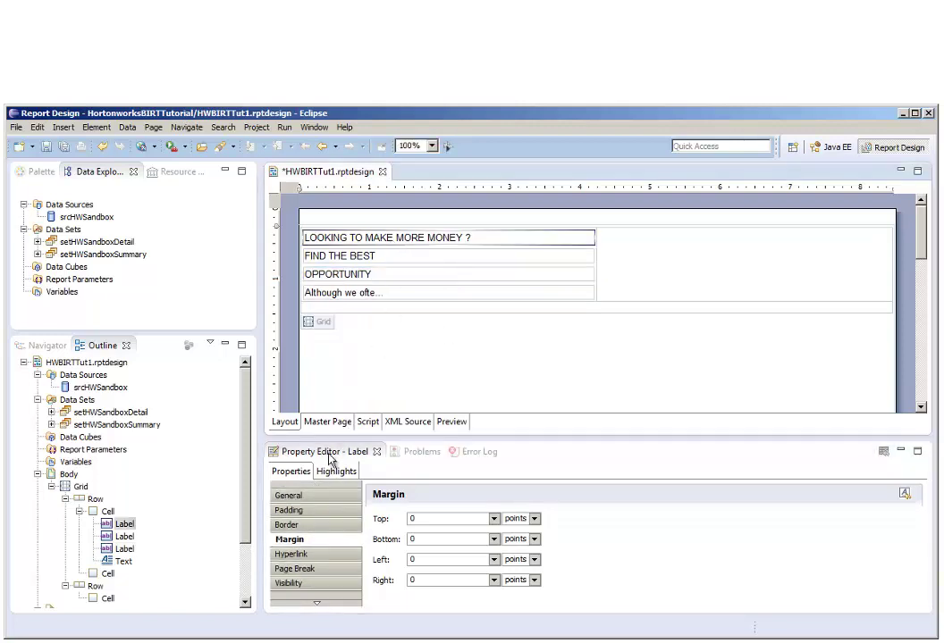
{"action": "left_click", "coordinate": [295, 495]}
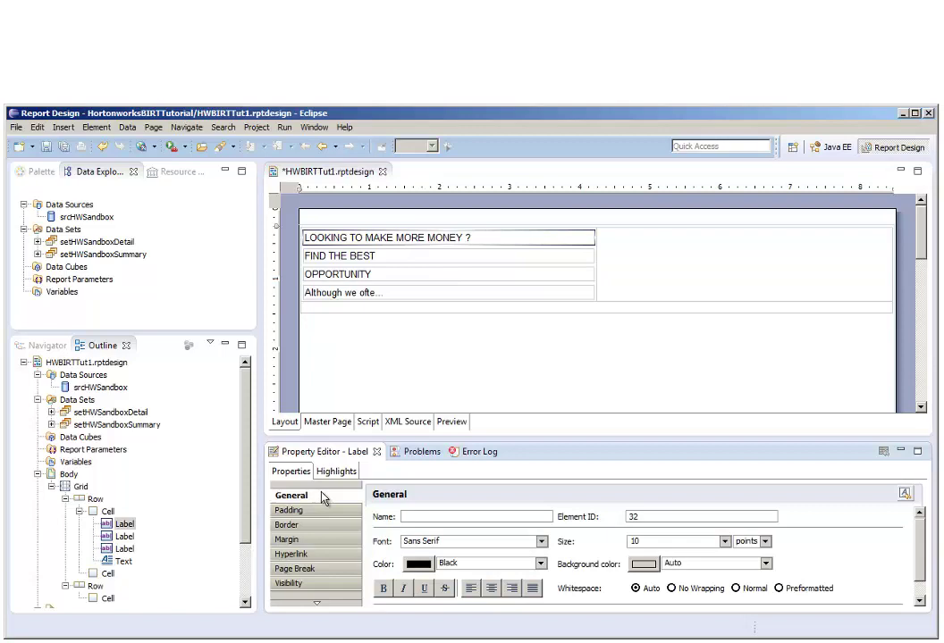
{"action": "left_click", "coordinate": [540, 541]}
{"action": "left_click_drag", "start_coordinate": [541, 265], "coordinate": [541, 516]}
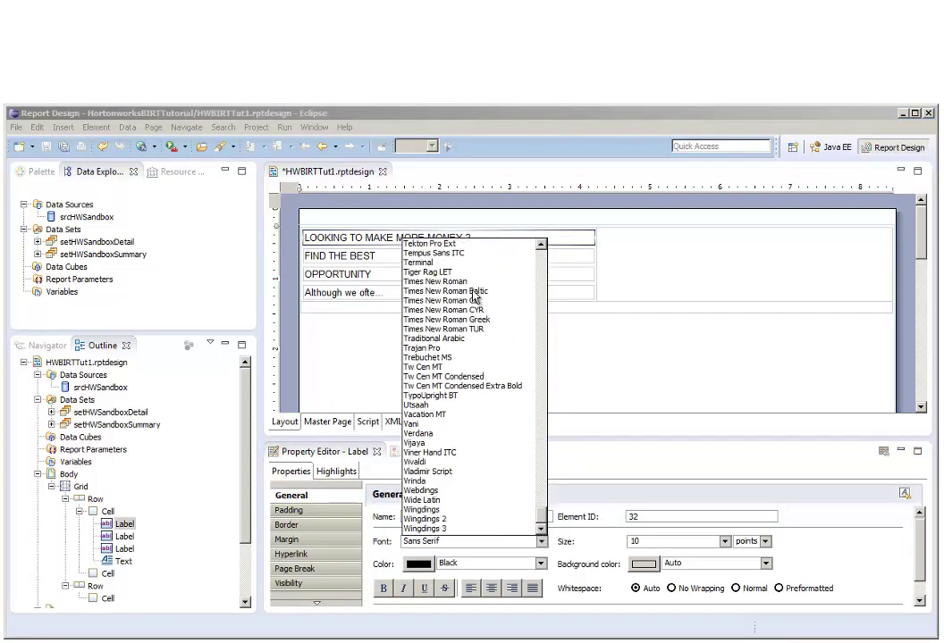
{"action": "left_click", "coordinate": [435, 281]}
{"action": "left_click", "coordinate": [666, 538]}
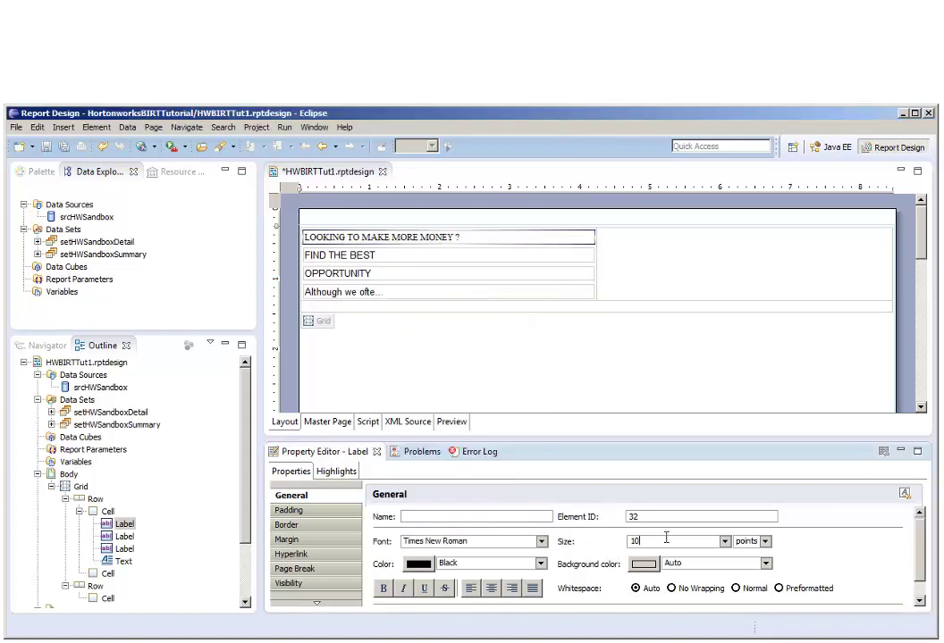
{"action": "key", "text": "BackSpace"}
{"action": "type", "text": "6"}
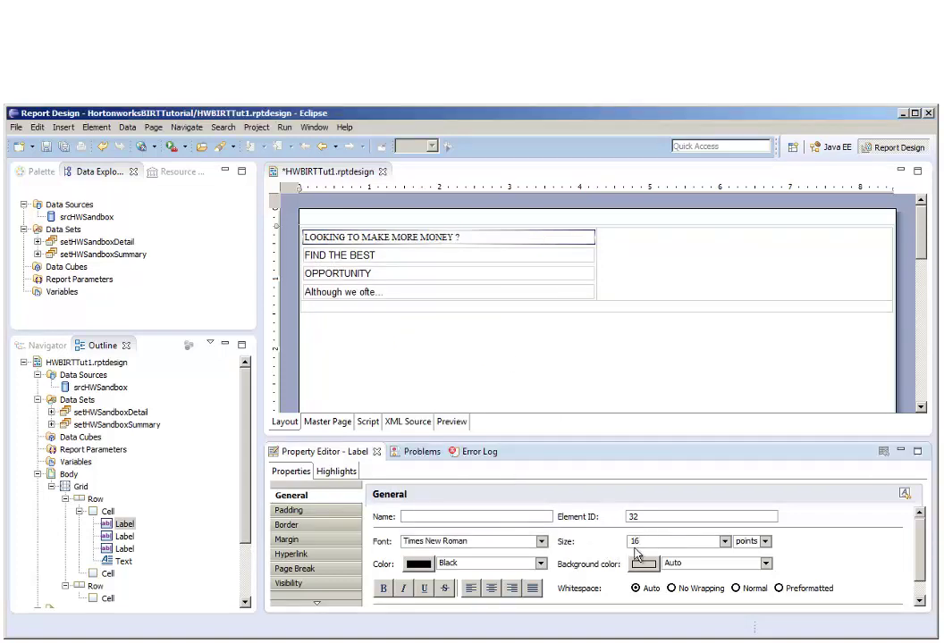
{"action": "left_click", "coordinate": [453, 565]}
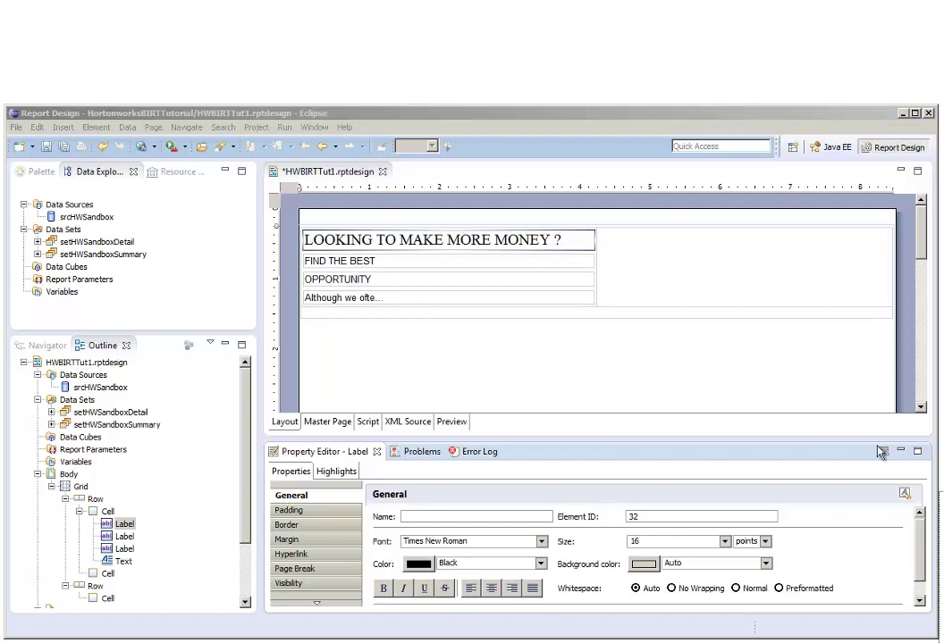
{"action": "left_click", "coordinate": [506, 404]}
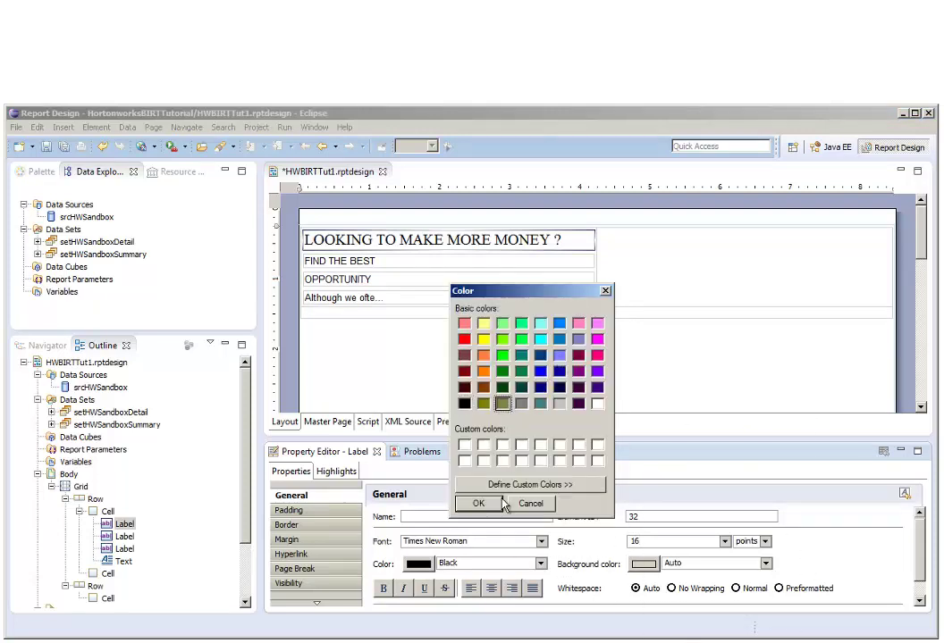
{"action": "left_click", "coordinate": [497, 504]}
{"action": "left_click", "coordinate": [383, 590]}
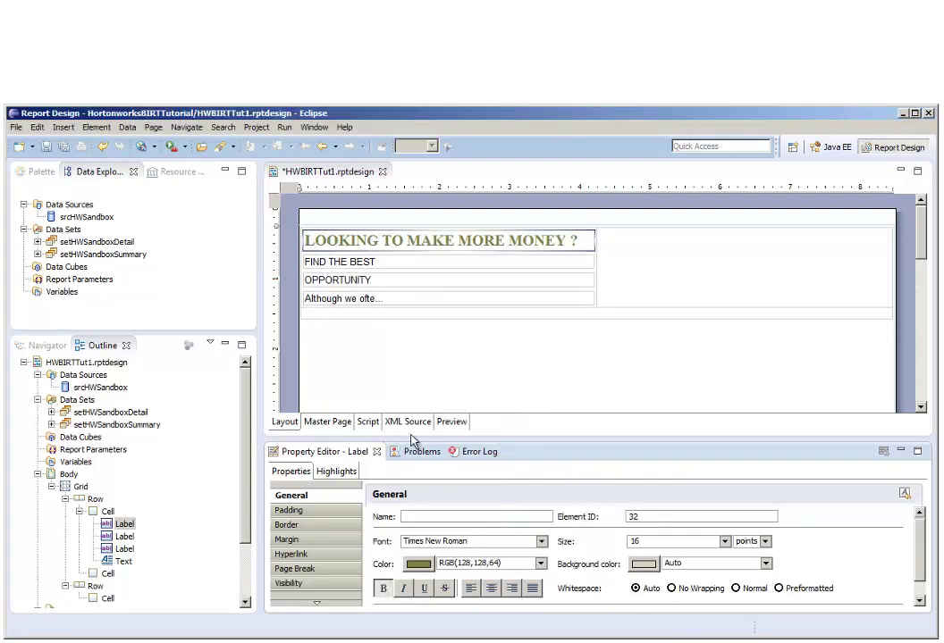
- Style 'FIND THE BEST' as bold dark blue Times New Roman at 36pt
{"action": "left_click", "coordinate": [427, 265]}
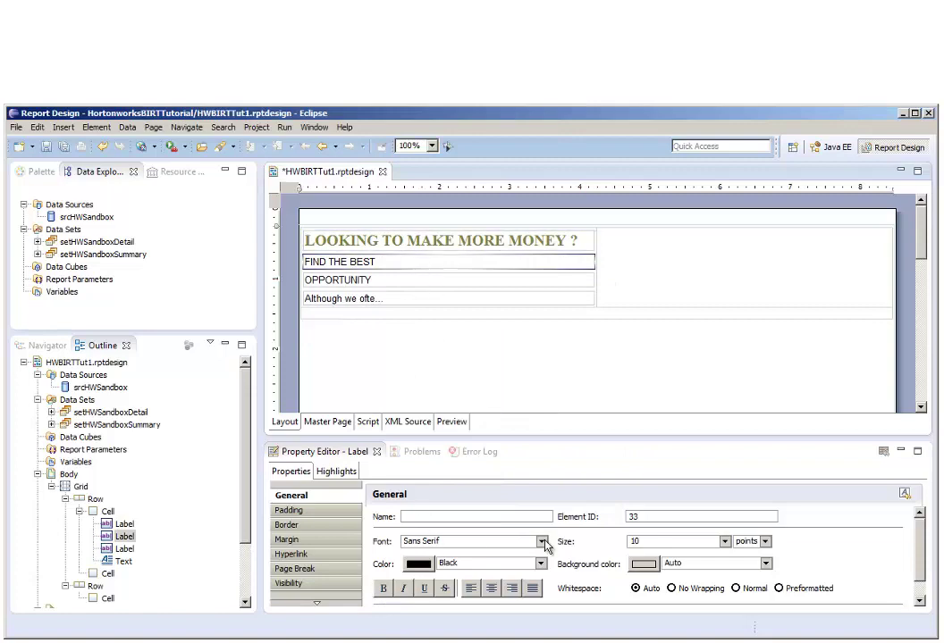
{"action": "left_click", "coordinate": [540, 542]}
{"action": "left_click_drag", "start_coordinate": [540, 264], "coordinate": [541, 523]}
{"action": "left_click", "coordinate": [461, 282]}
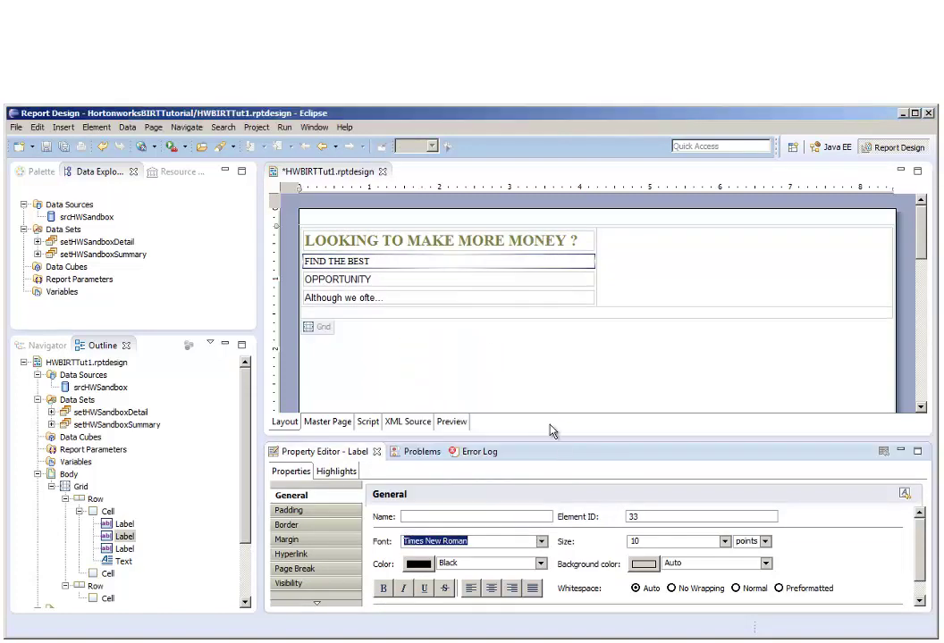
{"action": "double_click", "coordinate": [640, 542]}
{"action": "type", "text": "36"}
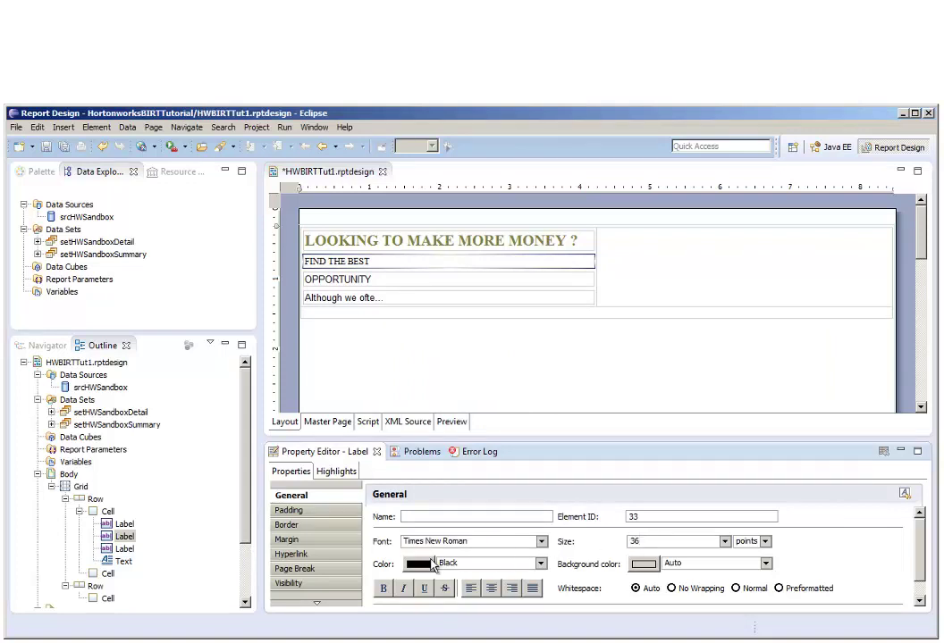
{"action": "key", "text": "Return"}
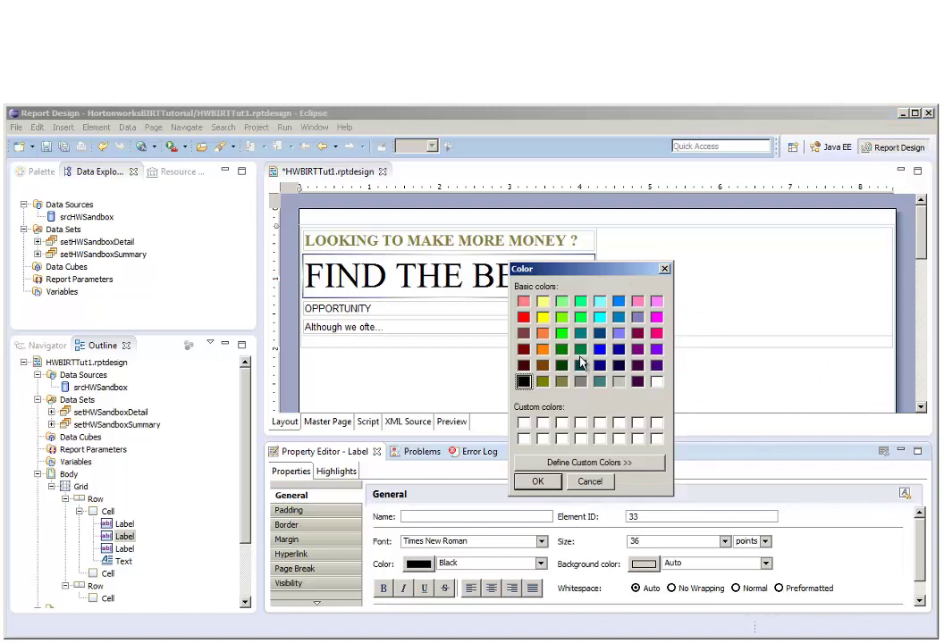
{"action": "left_click", "coordinate": [598, 335]}
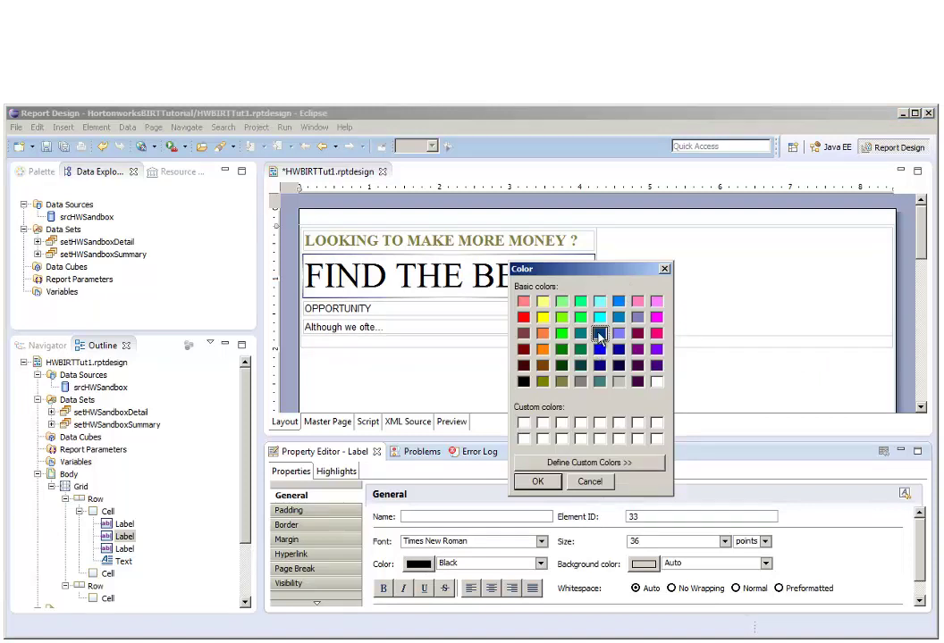
{"action": "left_click", "coordinate": [537, 482]}
{"action": "left_click", "coordinate": [383, 588]}
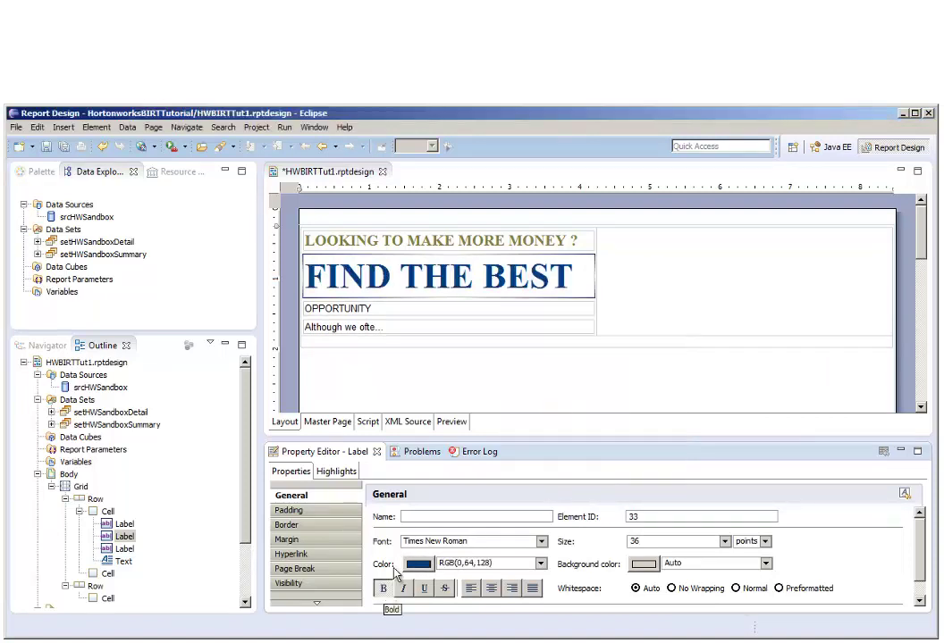
- Style 'OPPORTUNITY' as bold dark blue Times New Roman at 36pt
{"action": "left_click", "coordinate": [437, 313]}
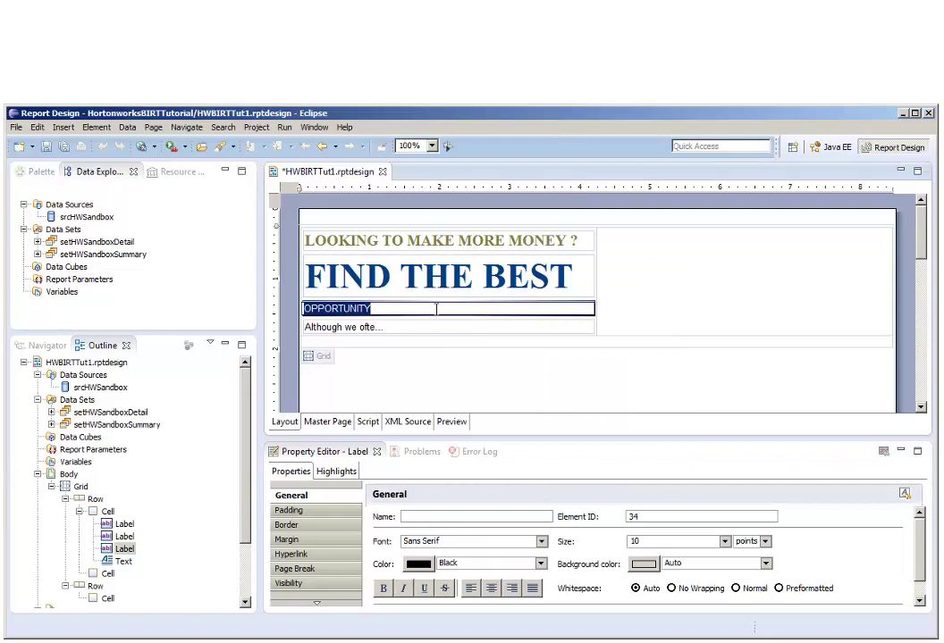
{"action": "left_click", "coordinate": [541, 542]}
{"action": "left_click_drag", "start_coordinate": [541, 260], "coordinate": [538, 530]}
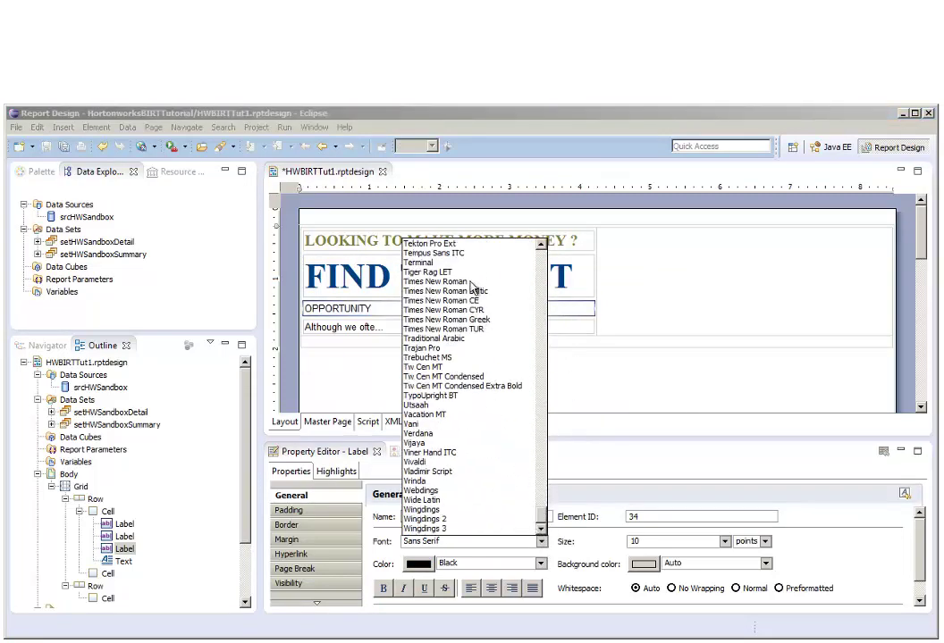
{"action": "left_click", "coordinate": [472, 282]}
{"action": "left_click", "coordinate": [656, 545]}
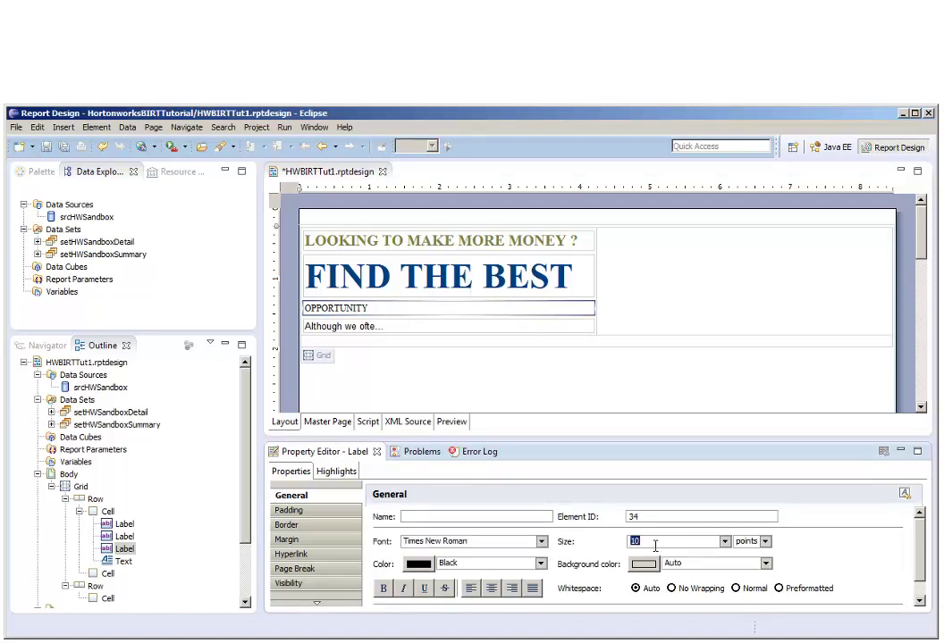
{"action": "type", "text": "36"}
{"action": "left_click", "coordinate": [541, 565]}
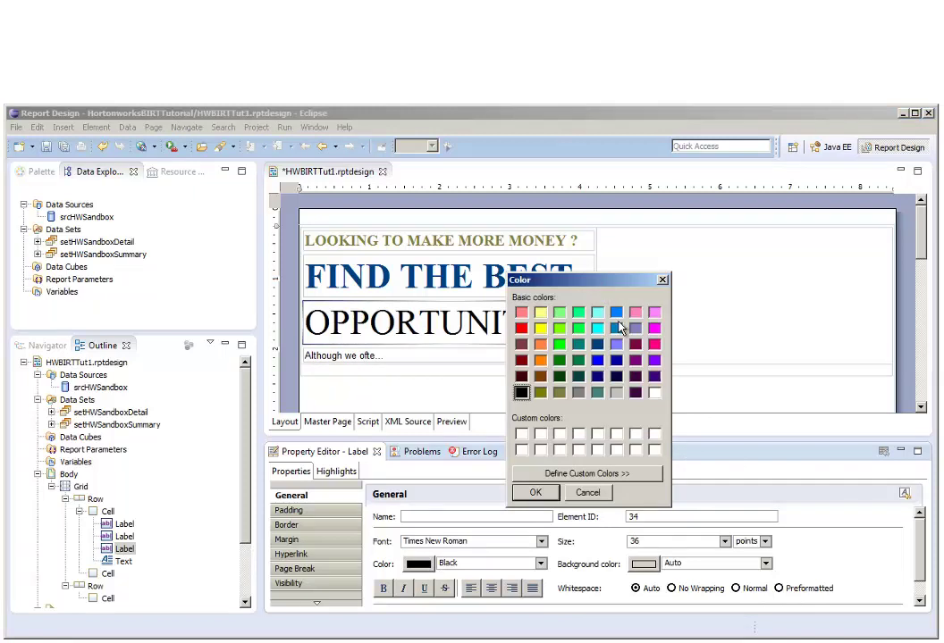
{"action": "left_click", "coordinate": [597, 347]}
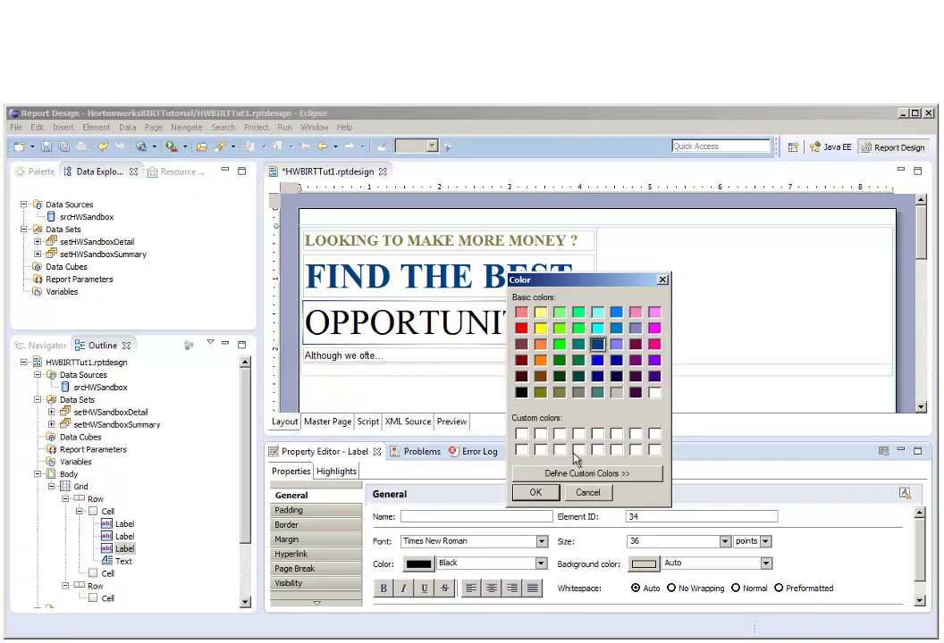
{"action": "left_click", "coordinate": [536, 493]}
{"action": "left_click", "coordinate": [382, 588]}
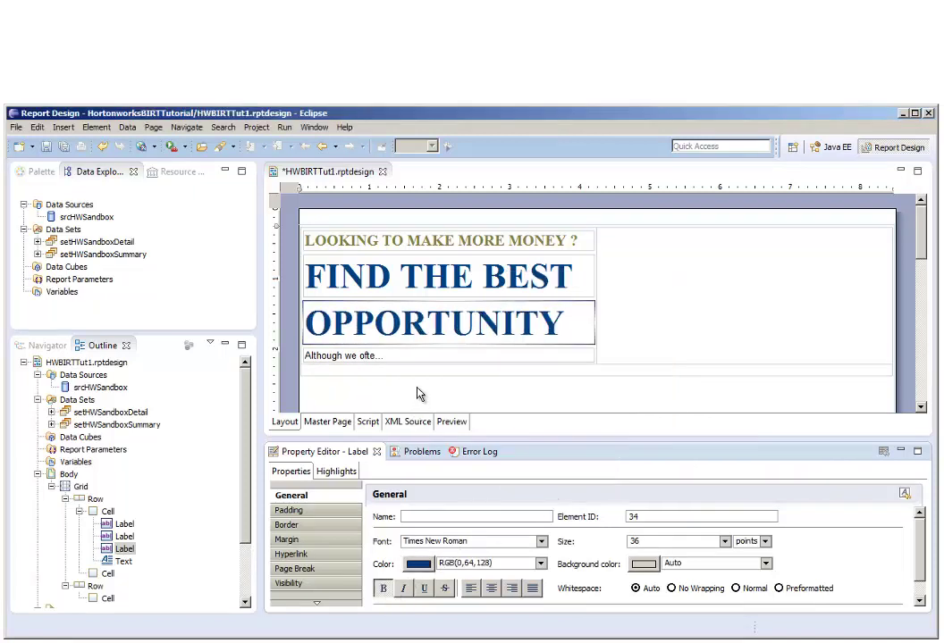
{"action": "left_click", "coordinate": [423, 360]}
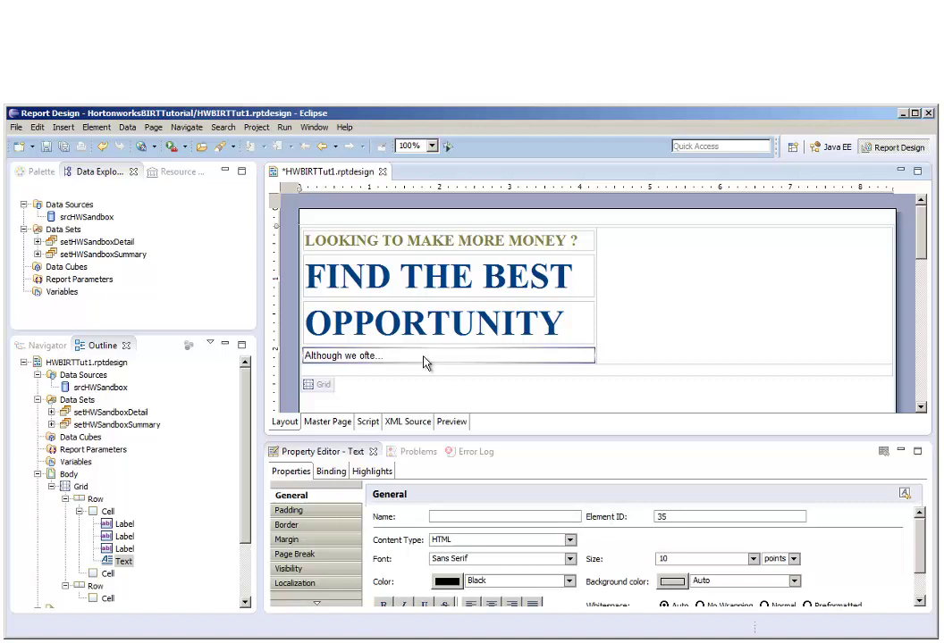
- Colour the HTML narrative text dark blue
{"action": "left_click", "coordinate": [448, 584]}
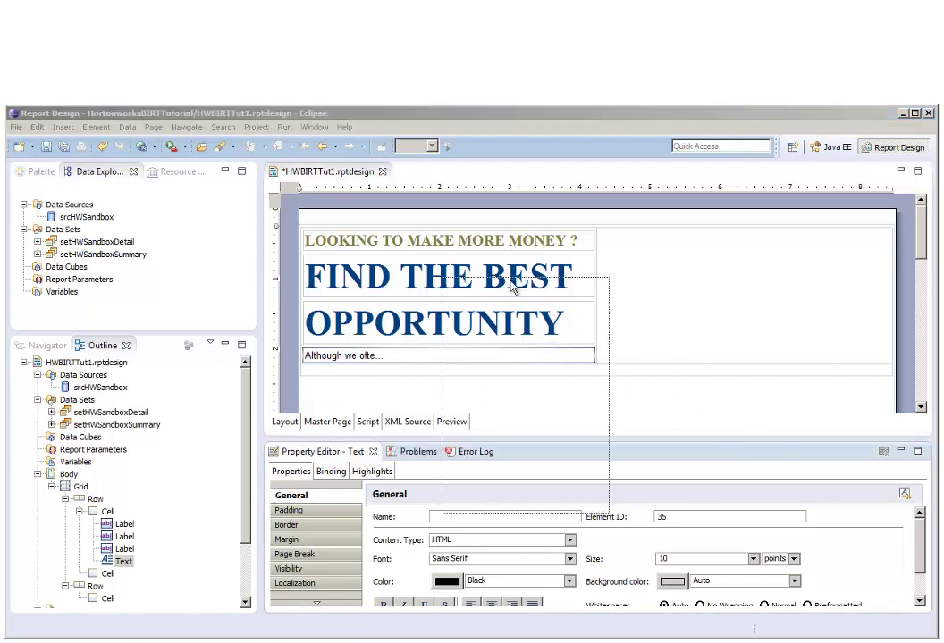
{"action": "left_click", "coordinate": [533, 349]}
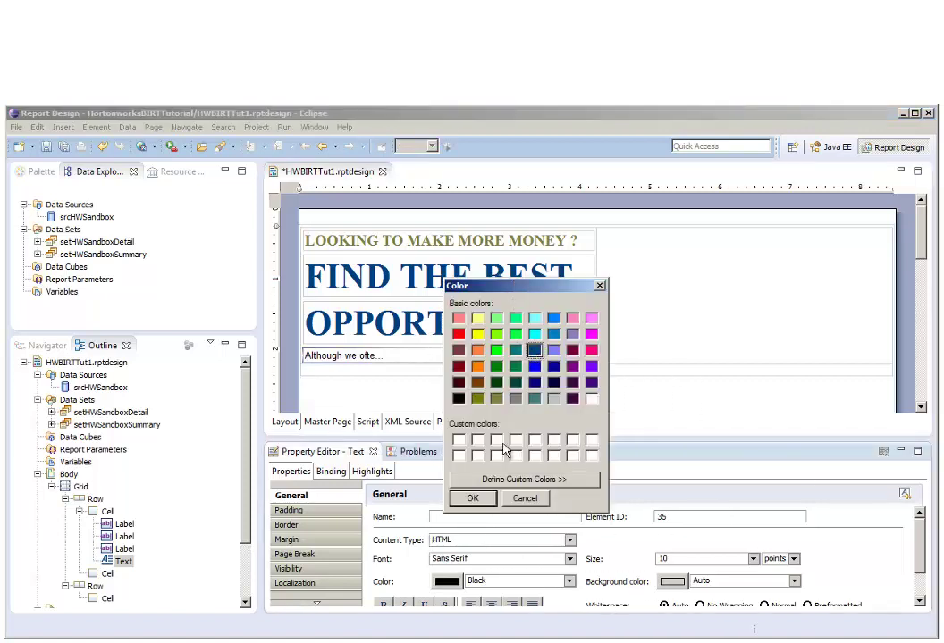
{"action": "left_click", "coordinate": [473, 497]}
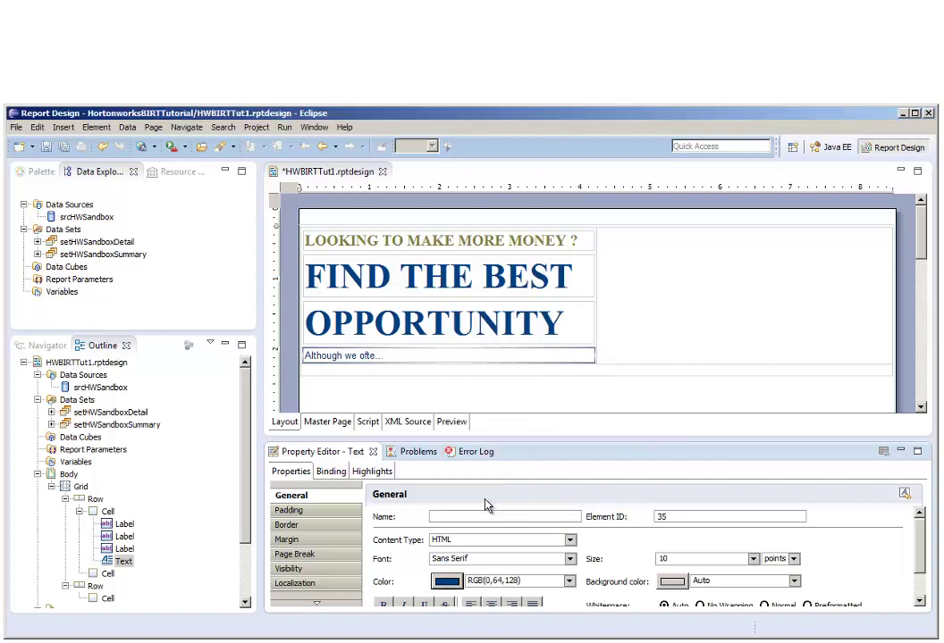
- Give the narrative 50-point left and right padding
{"action": "left_click", "coordinate": [329, 511]}
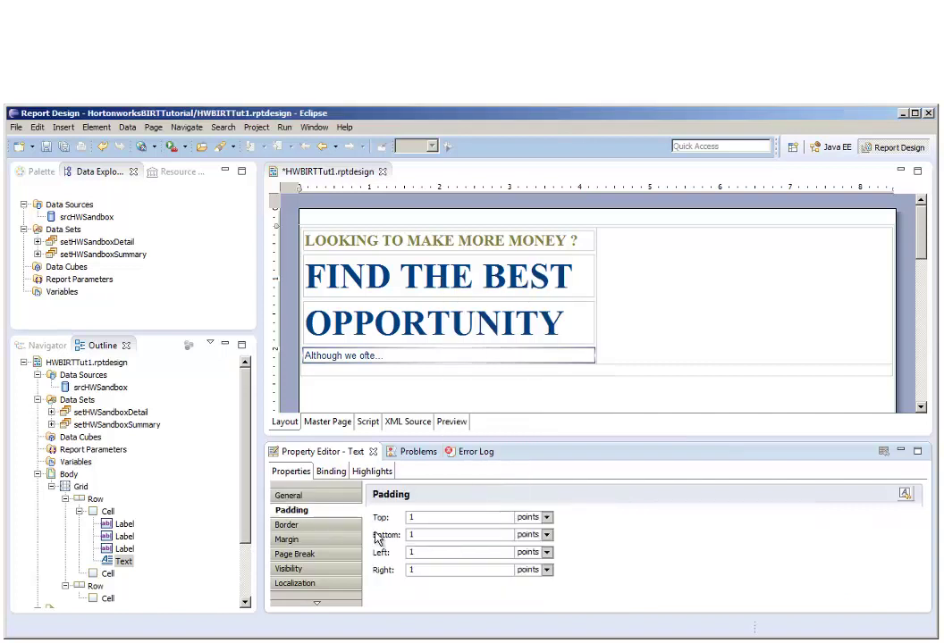
{"action": "type", "text": "0"}
{"action": "left_click", "coordinate": [437, 570]}
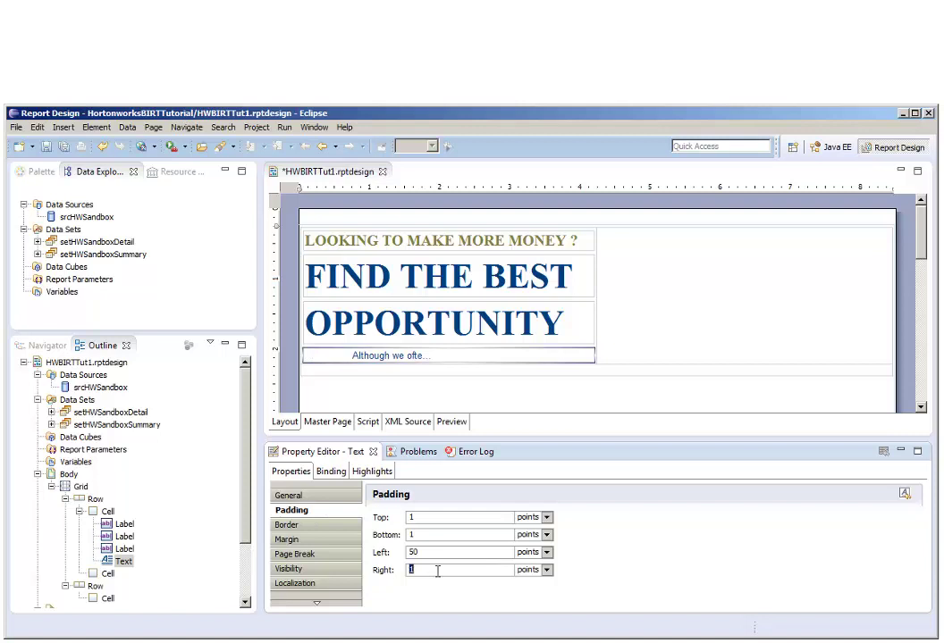
{"action": "type", "text": "50"}
- Save the design, preview it in the BIRT Report Viewer, and close the viewer
{"action": "left_click", "coordinate": [64, 150]}
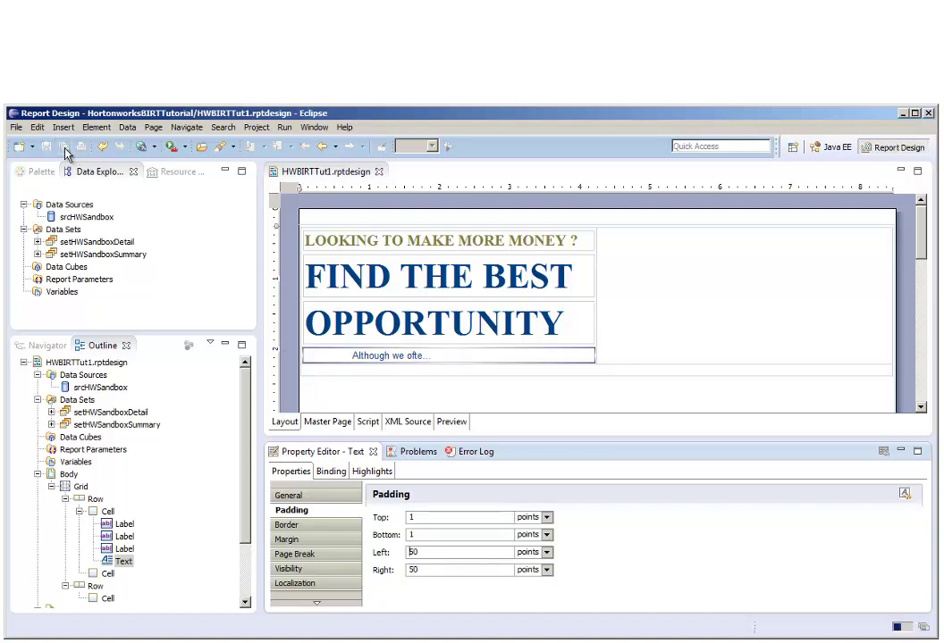
{"action": "left_click", "coordinate": [143, 148]}
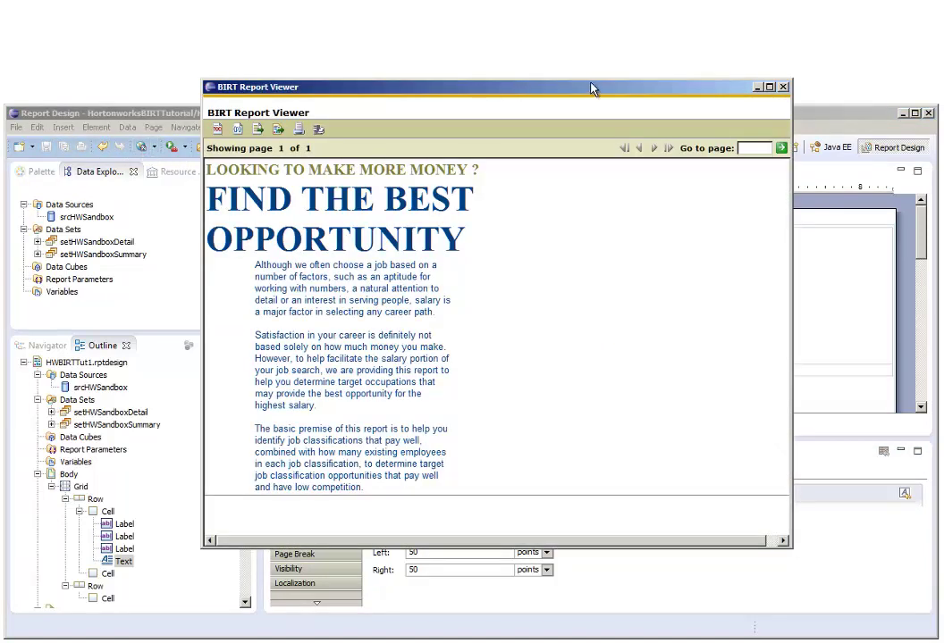
{"action": "left_click", "coordinate": [783, 87]}
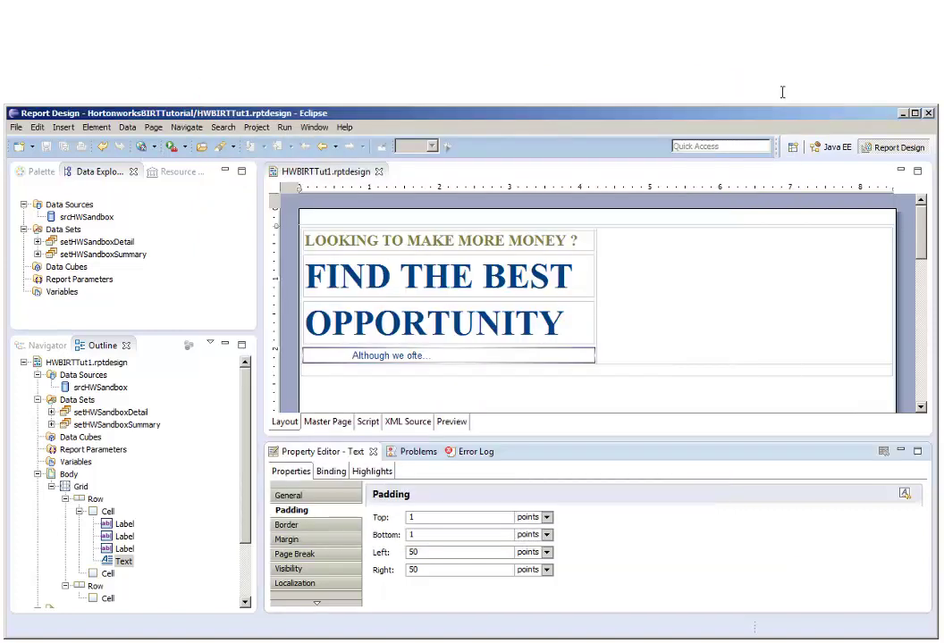